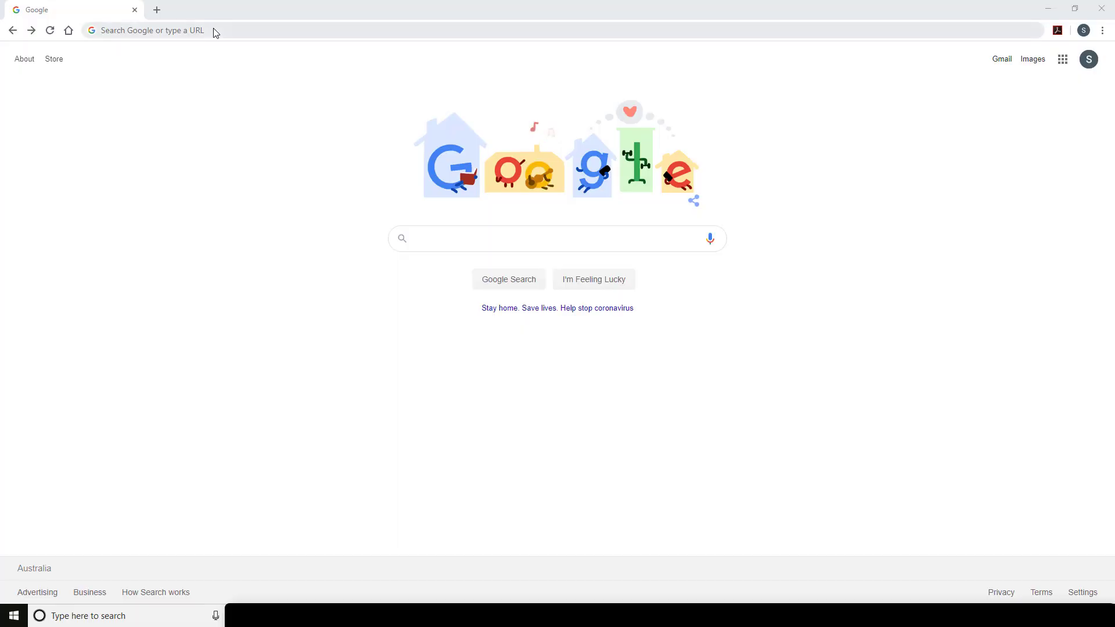
Load qtopo.information.qld.gov.au in Chrome by entering qtopo in the address bar
click(213, 29)
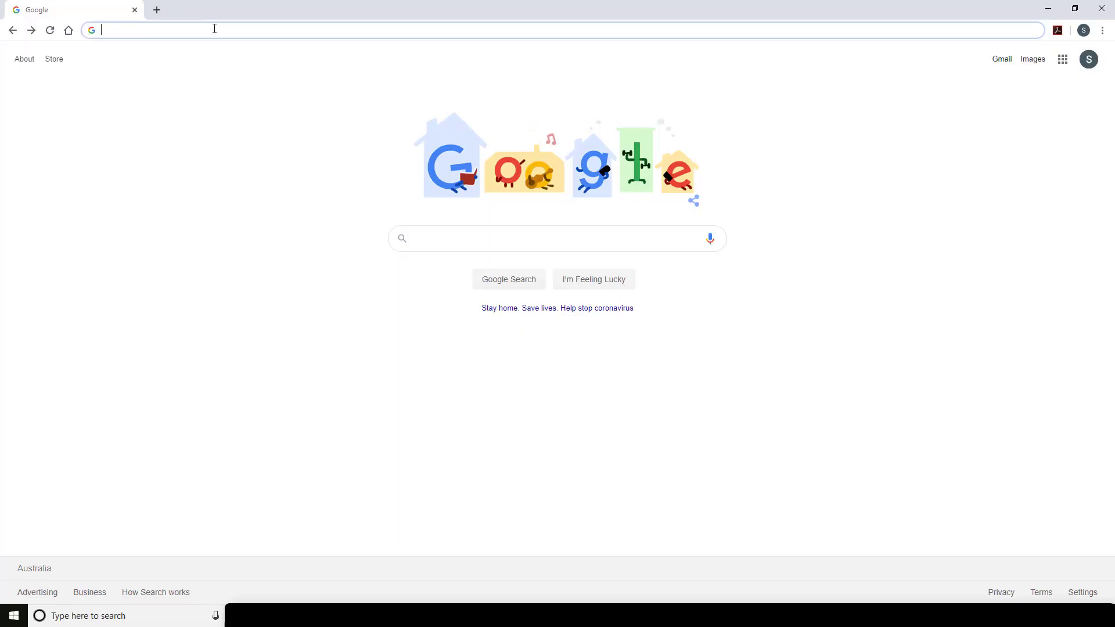
text(qtopo.information.qld.gov.au)
key(Return)
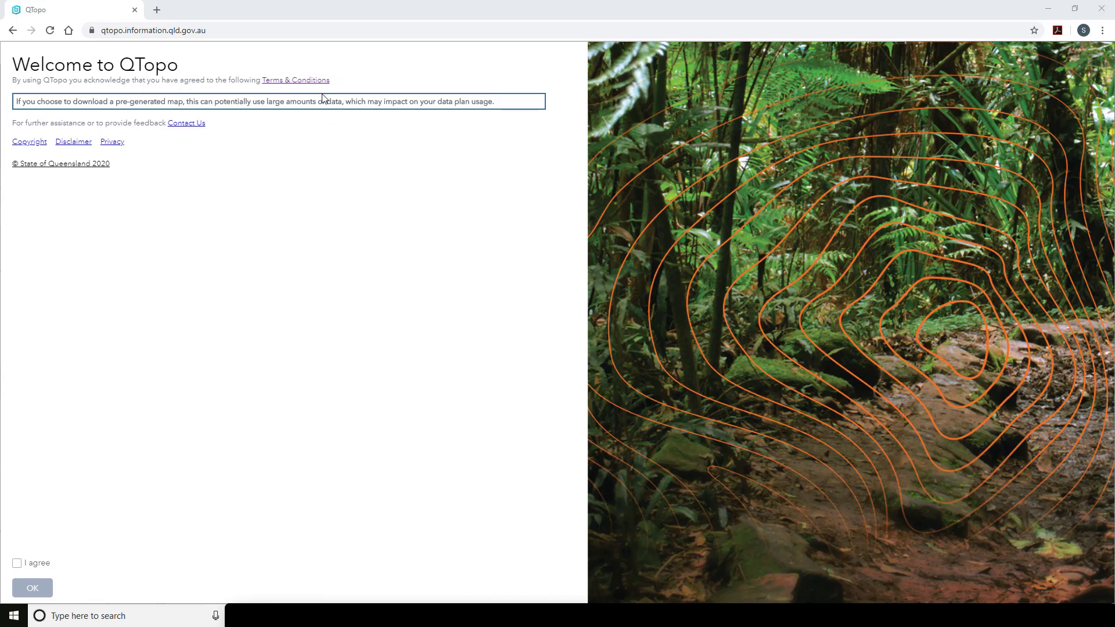
Accept the QTopo terms with 'I agree' and OK, then view the About QTopo information
click(17, 566)
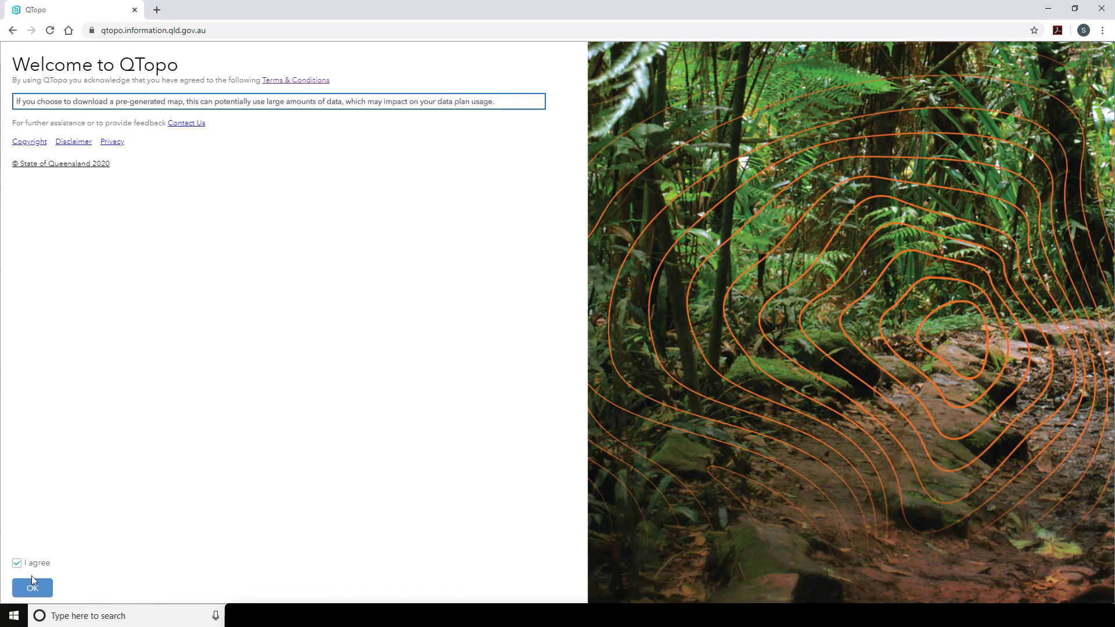
click(44, 588)
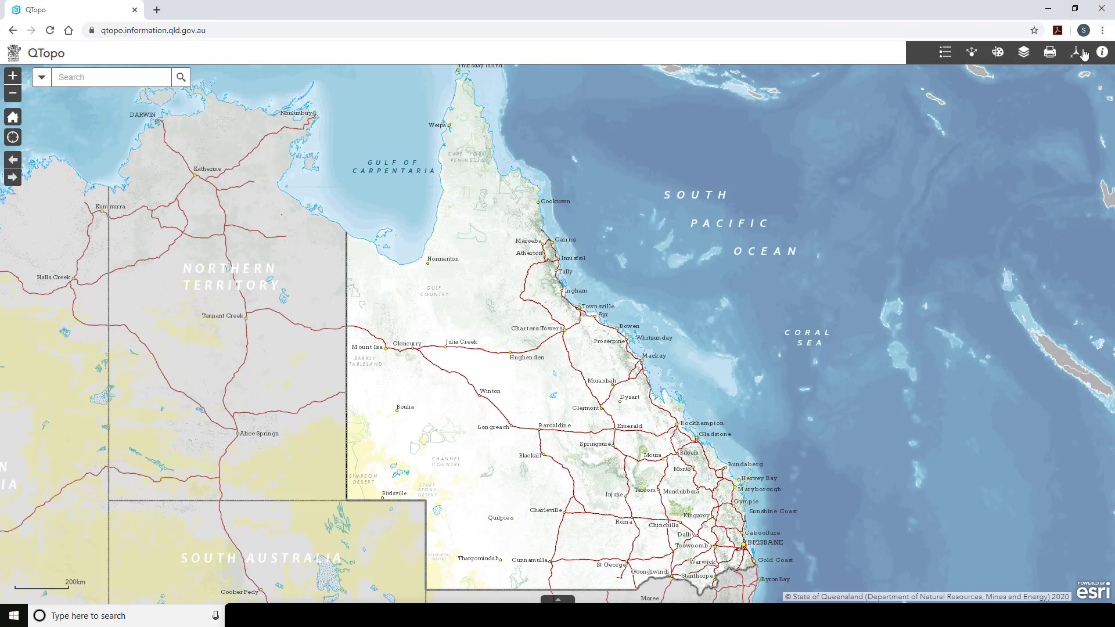
click(1102, 53)
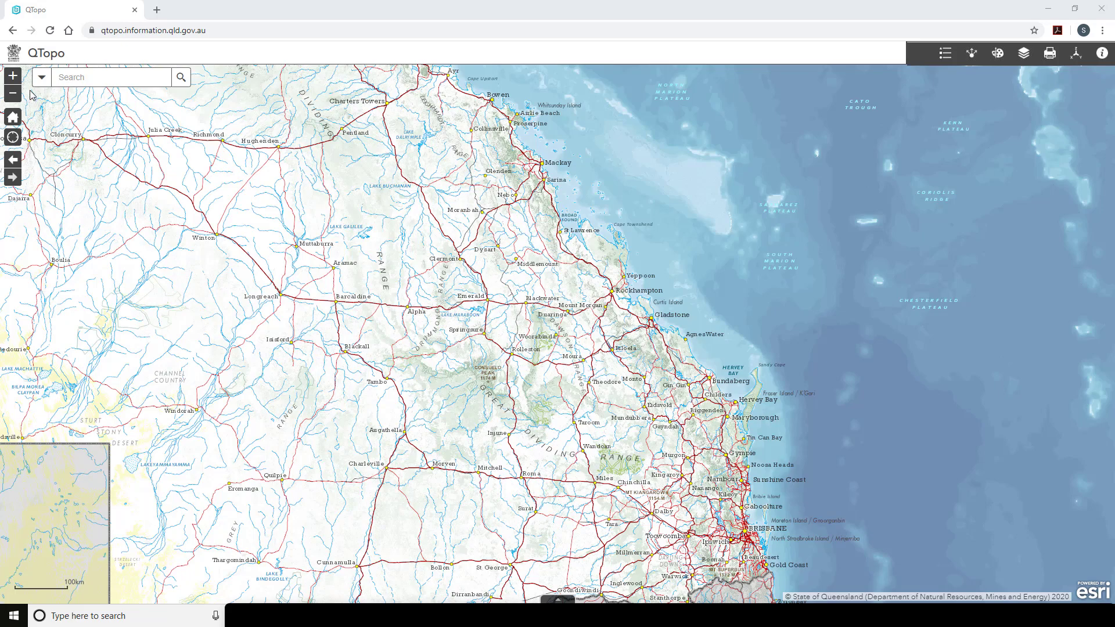
Zoom from the Queensland overview into the Monto area and pan east toward Mount Perry
scroll(617, 387, up, 2)
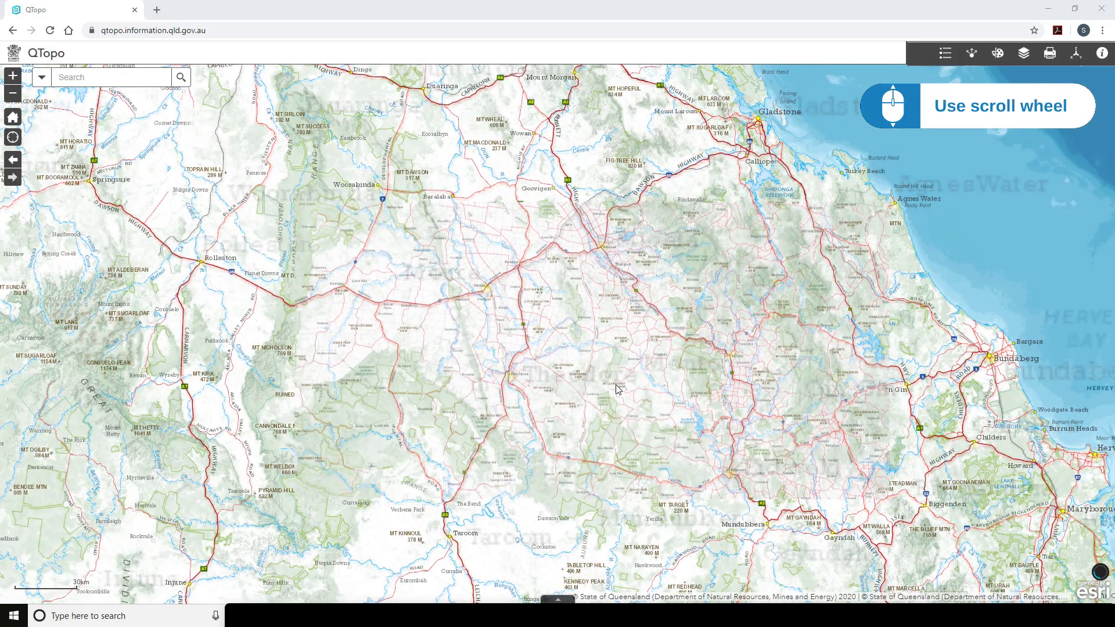
scroll(615, 384, down, 1)
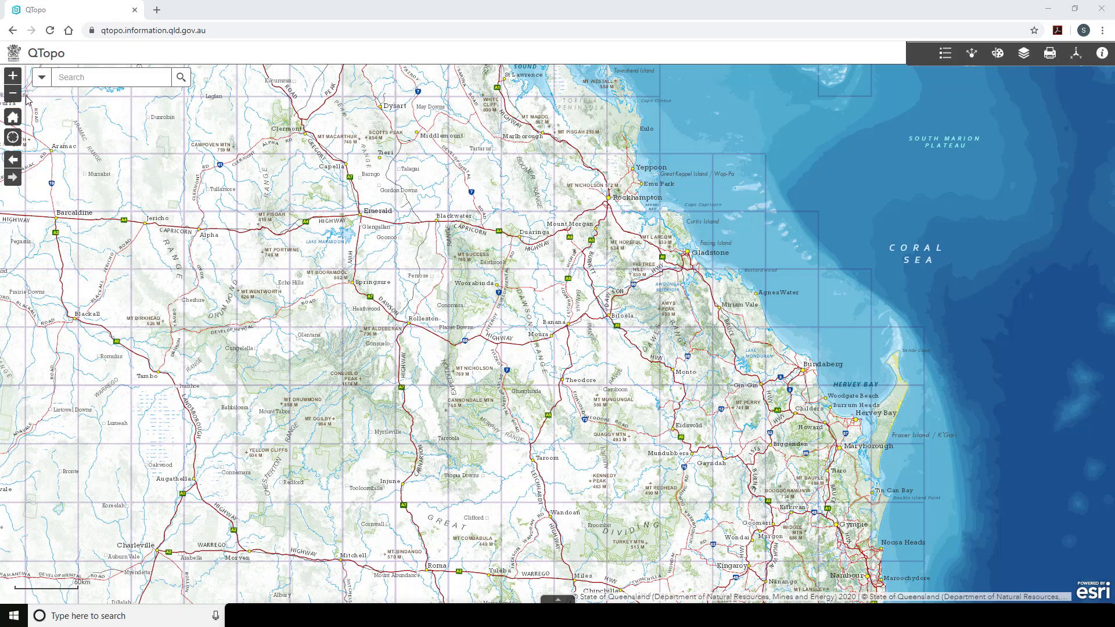
drag(497, 328, 716, 424)
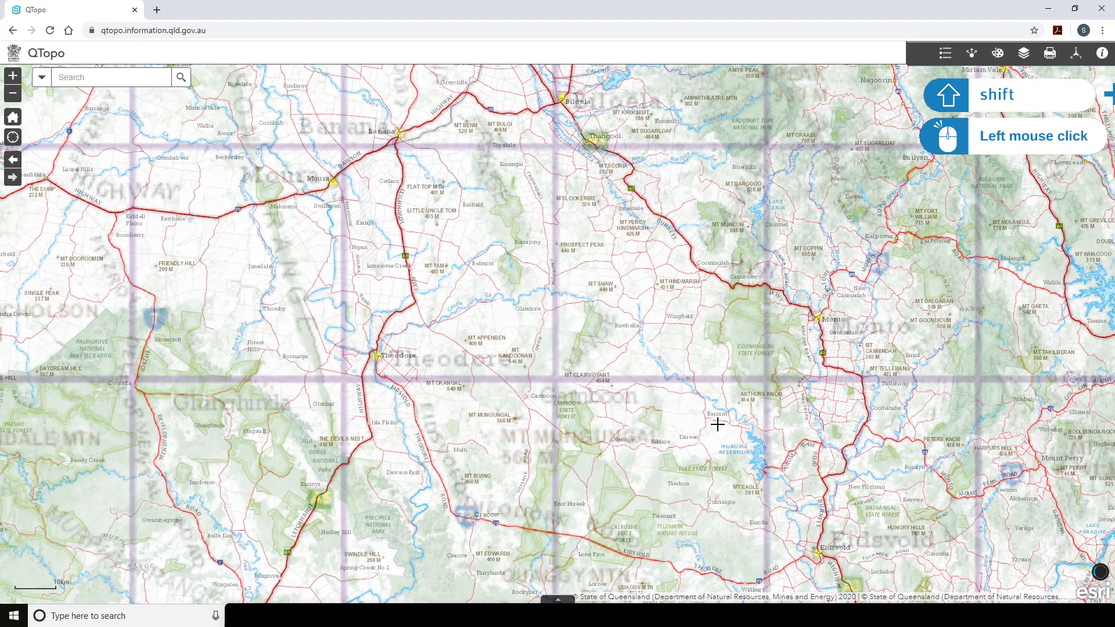
drag(933, 447, 738, 269)
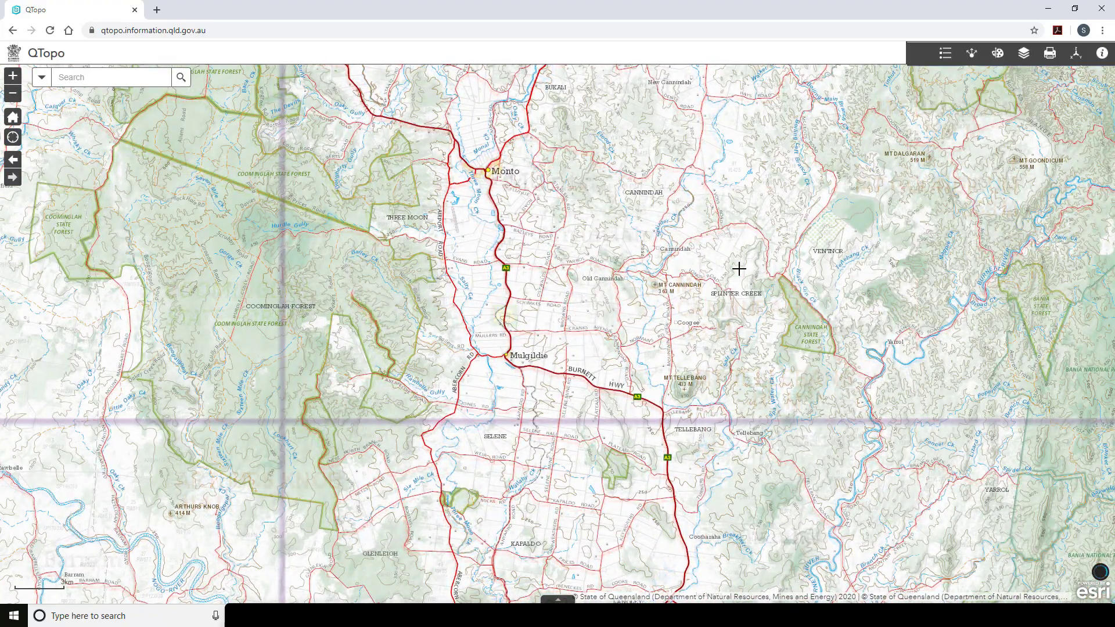
drag(738, 269, 507, 180)
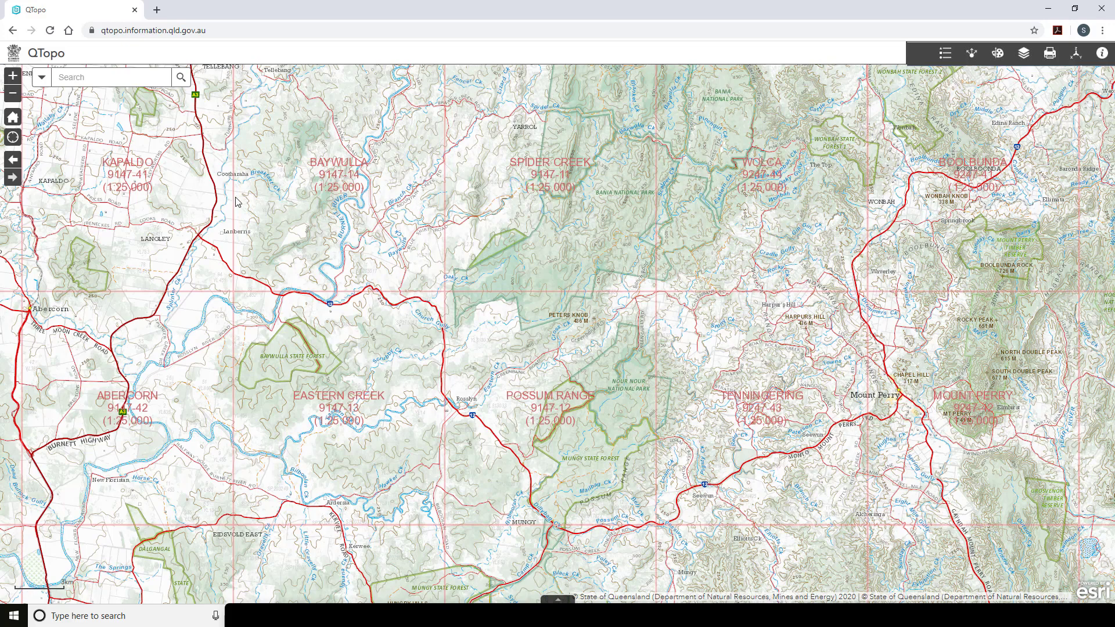
Block the location request and step back through earlier extents to the Arthurs Knob and Glenleigh sheets
click(14, 138)
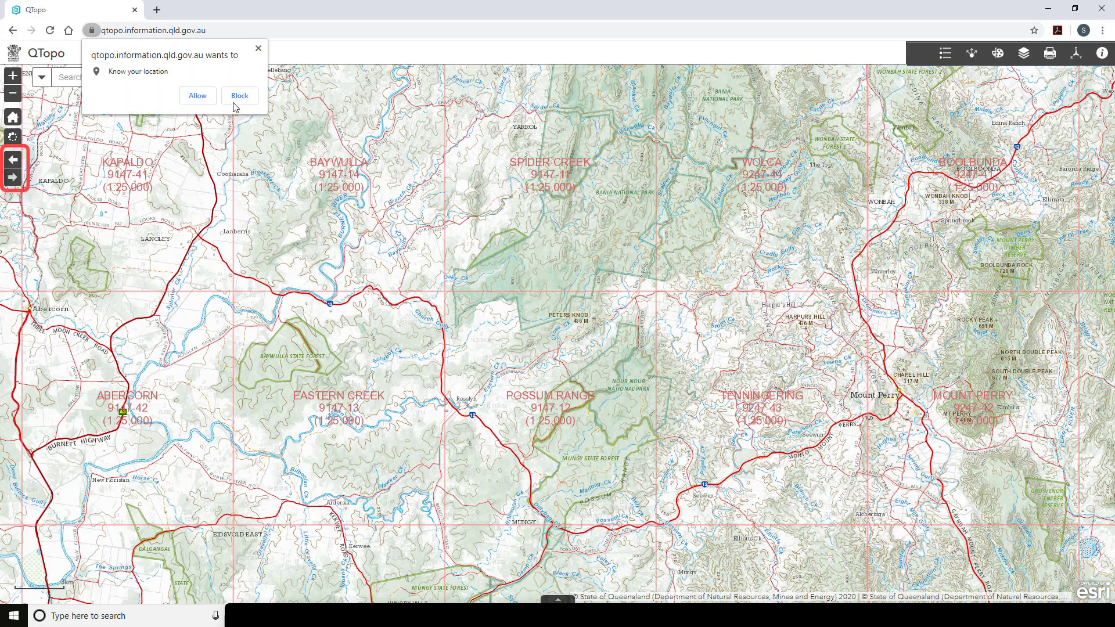
click(259, 48)
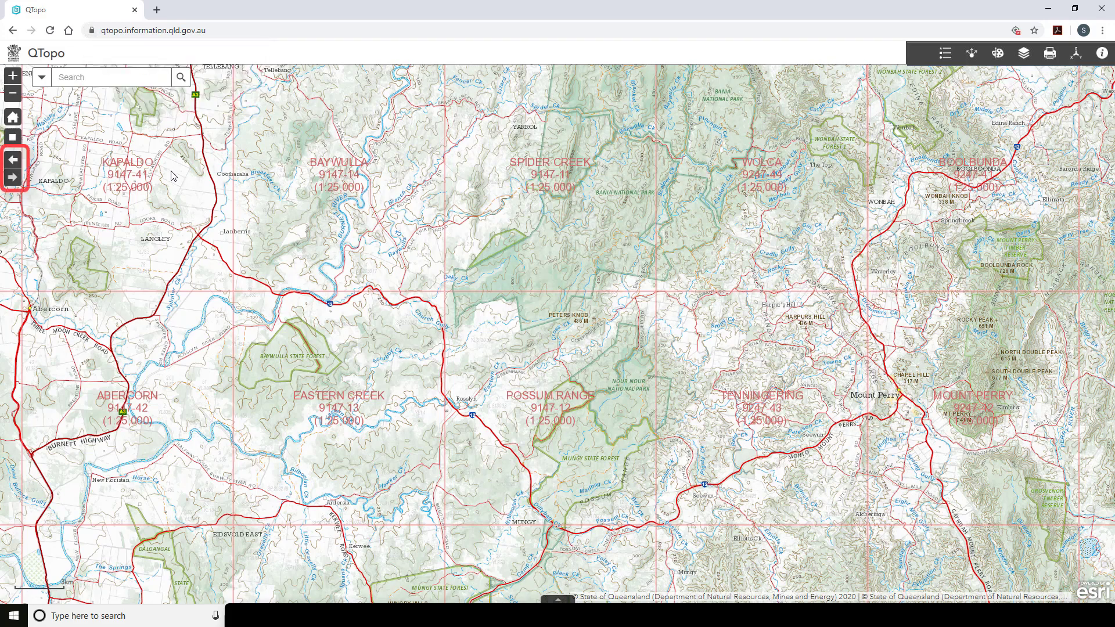
click(14, 162)
click(13, 162)
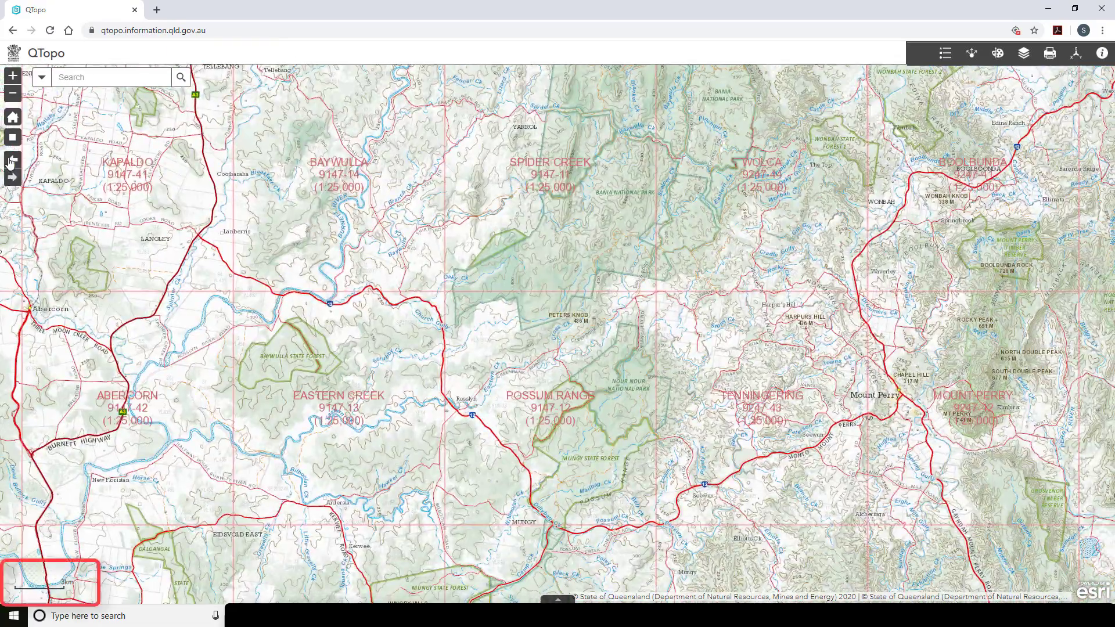
click(10, 161)
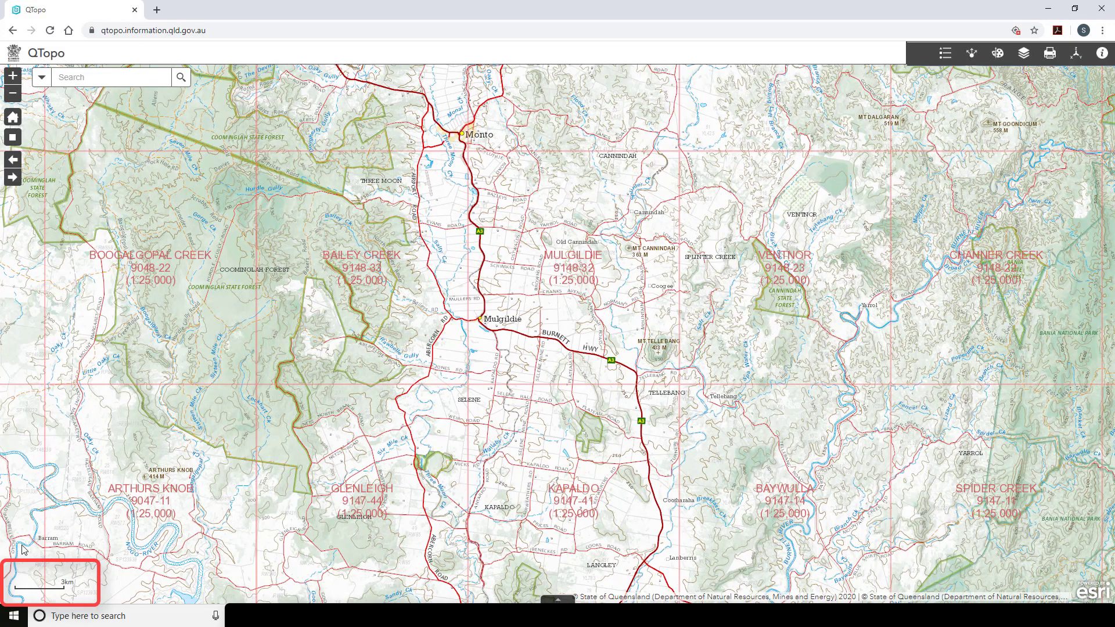
scroll(93, 578, up, 3)
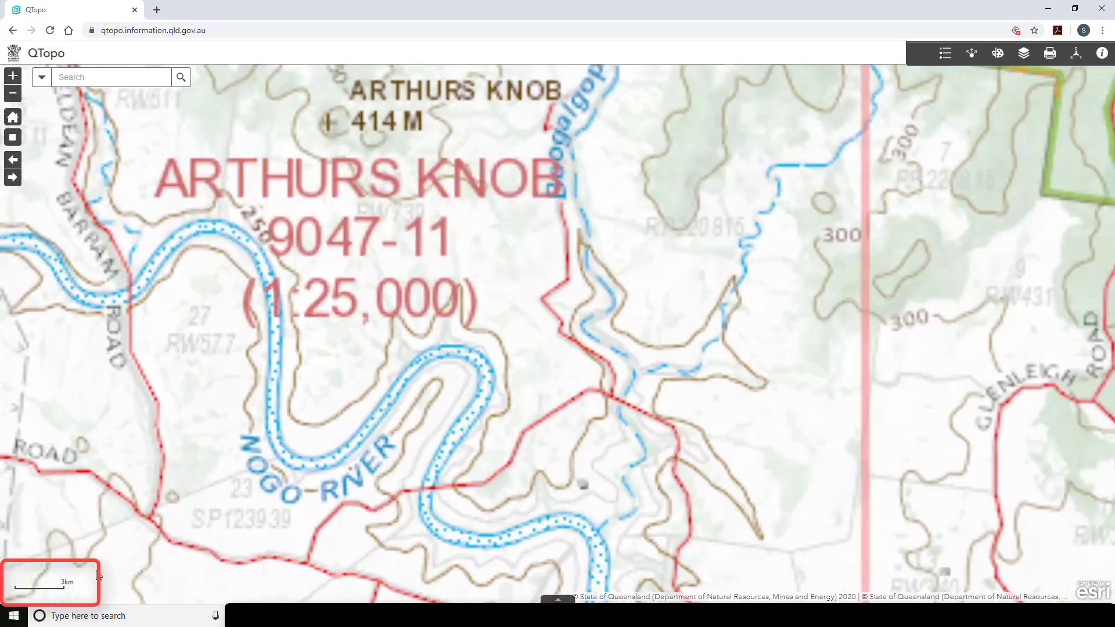
scroll(98, 575, down, 3)
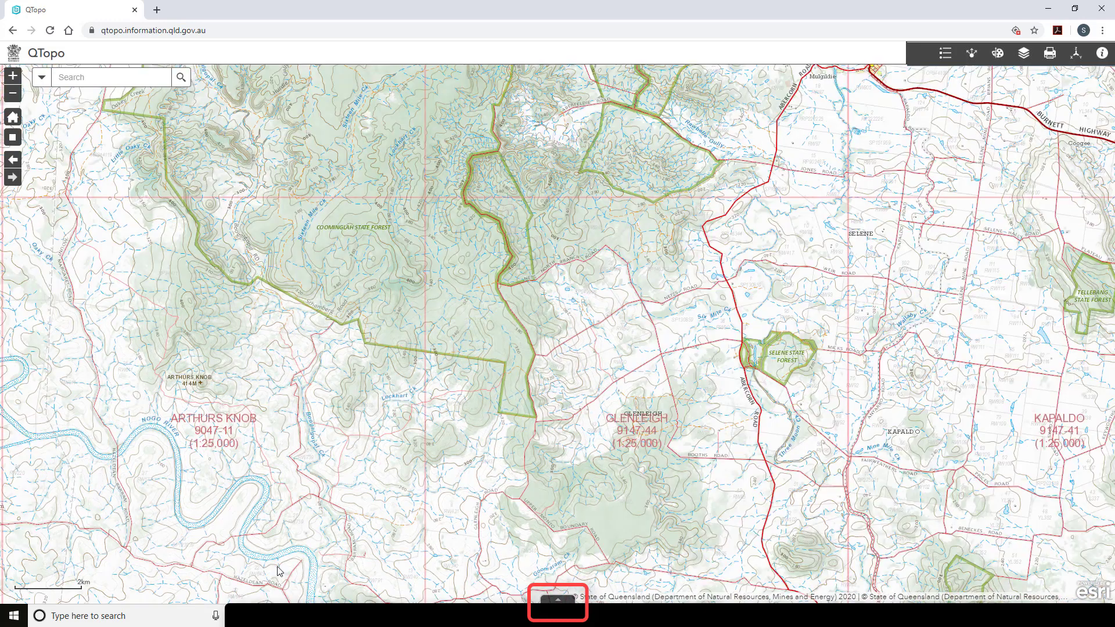
Open the attribute table, then select the Glenleigh 9147-44 sheet to show its download popup
click(563, 600)
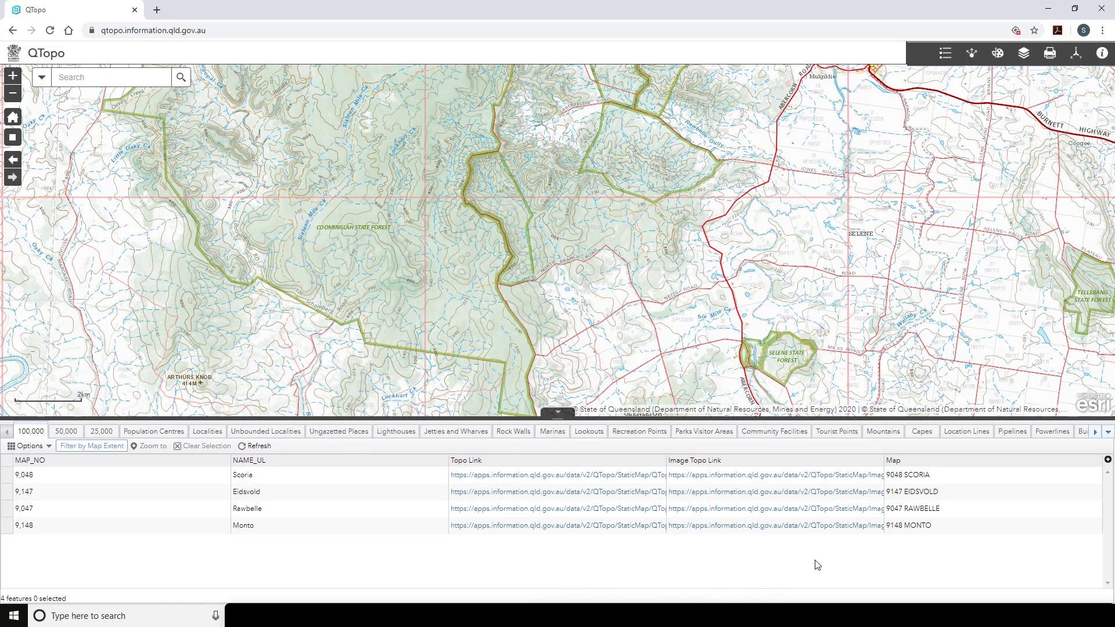
click(559, 411)
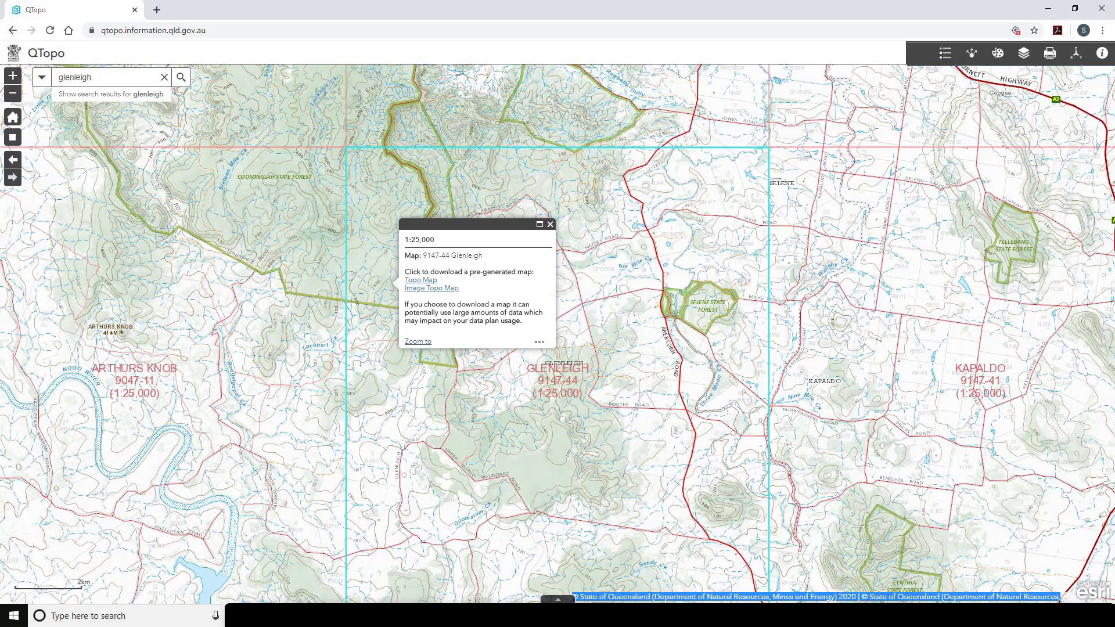
Open the Glenleigh 9147-44 Topo Map PDF from the popup, then close its tab
drag(705, 337, 725, 378)
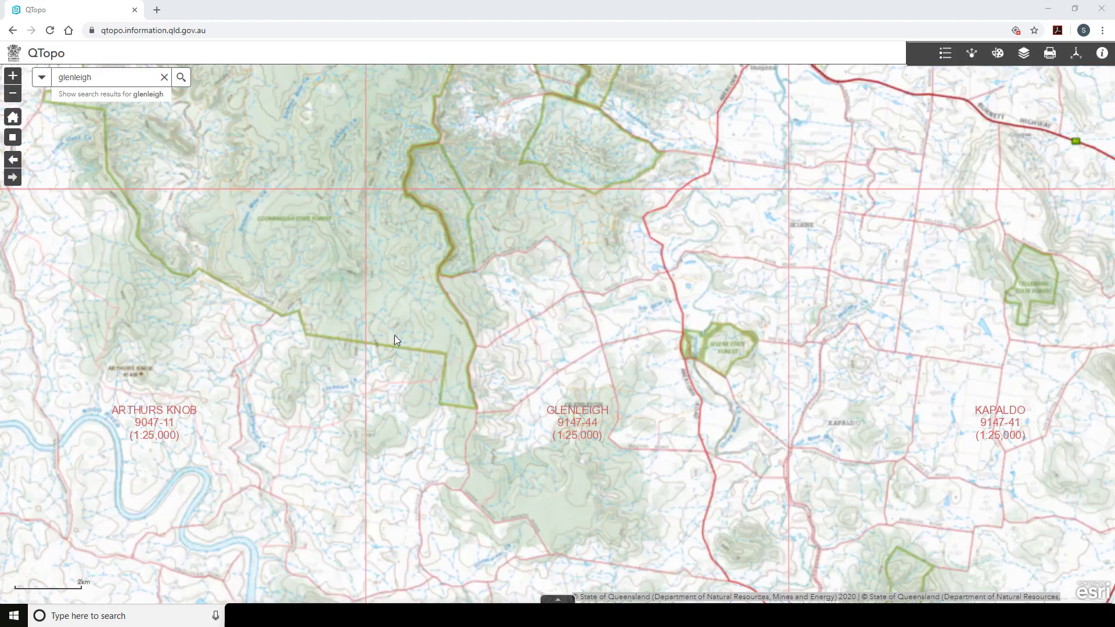
scroll(394, 340, down, 1)
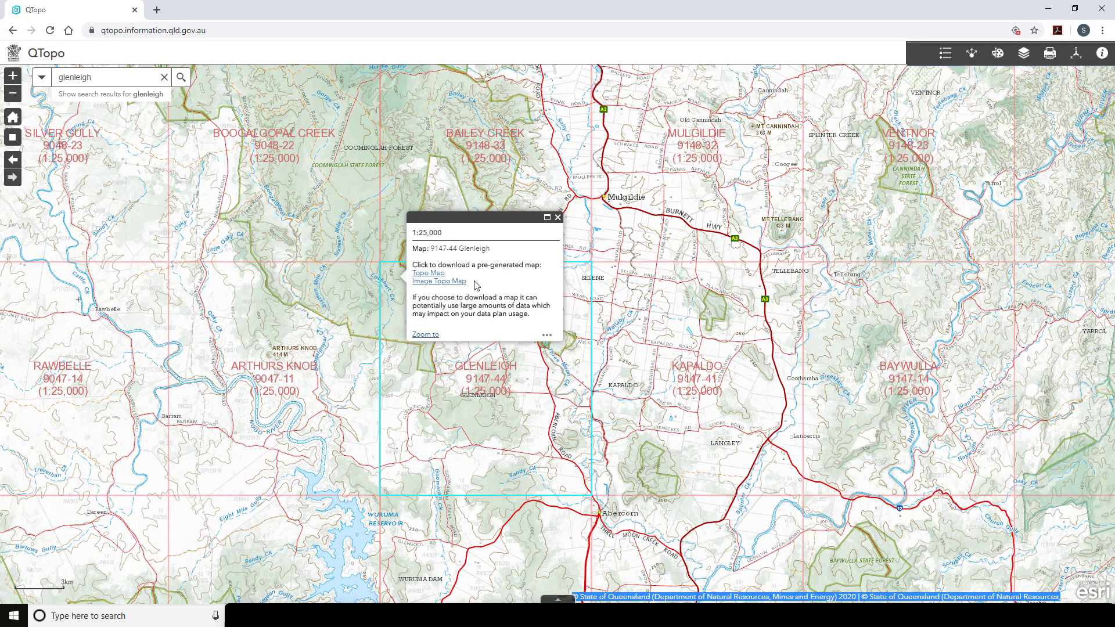
click(437, 273)
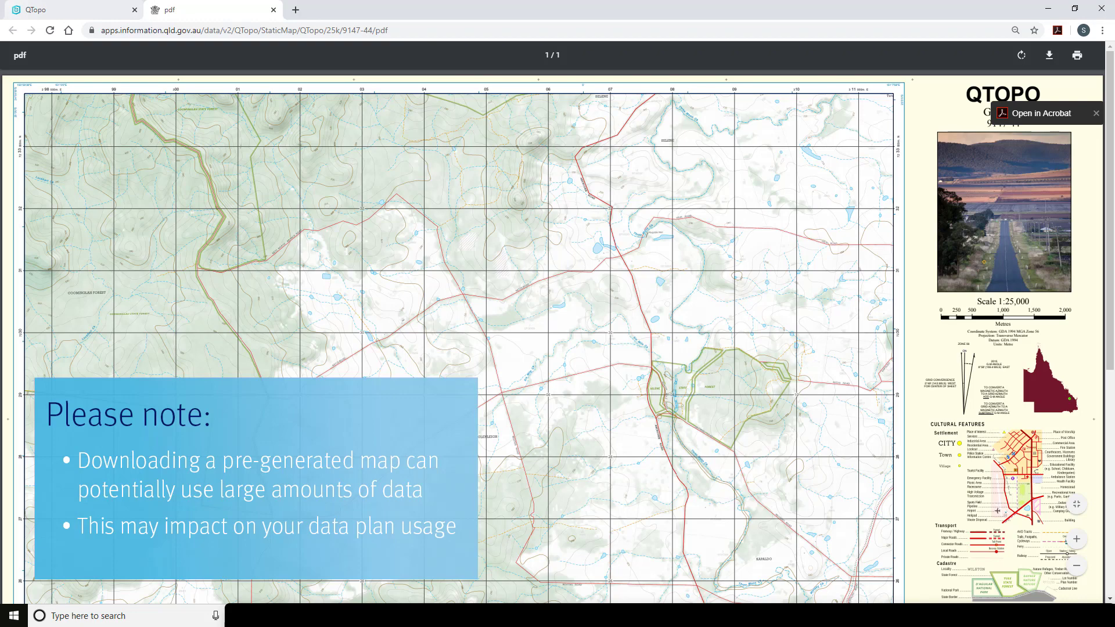
key(ctrl+w)
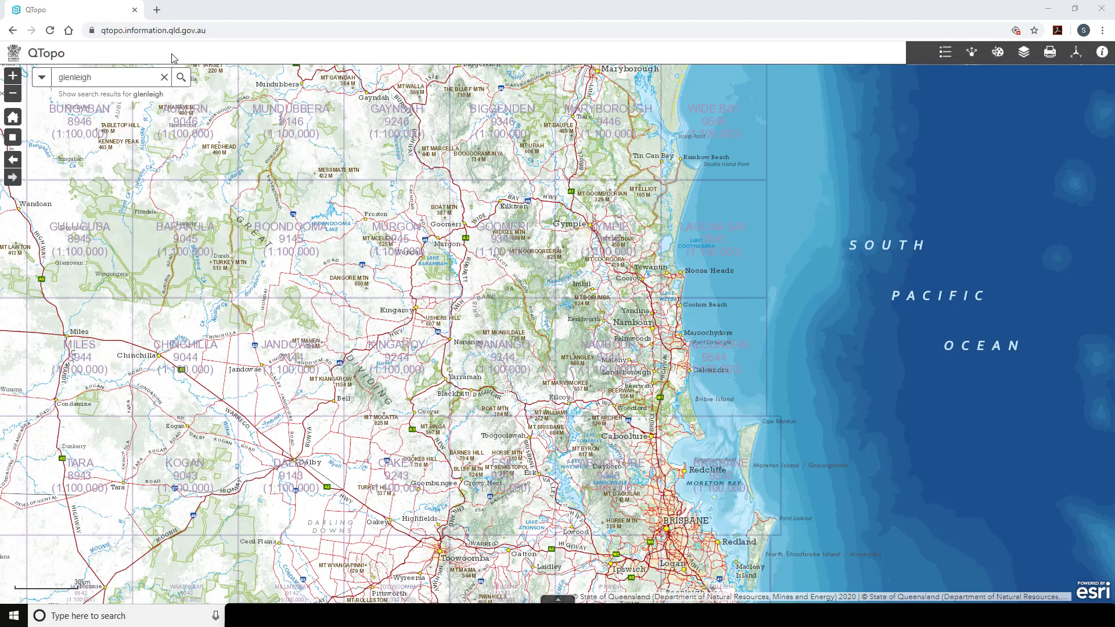
Search for nambour, go to the Nambour result, and display the map legend
click(42, 77)
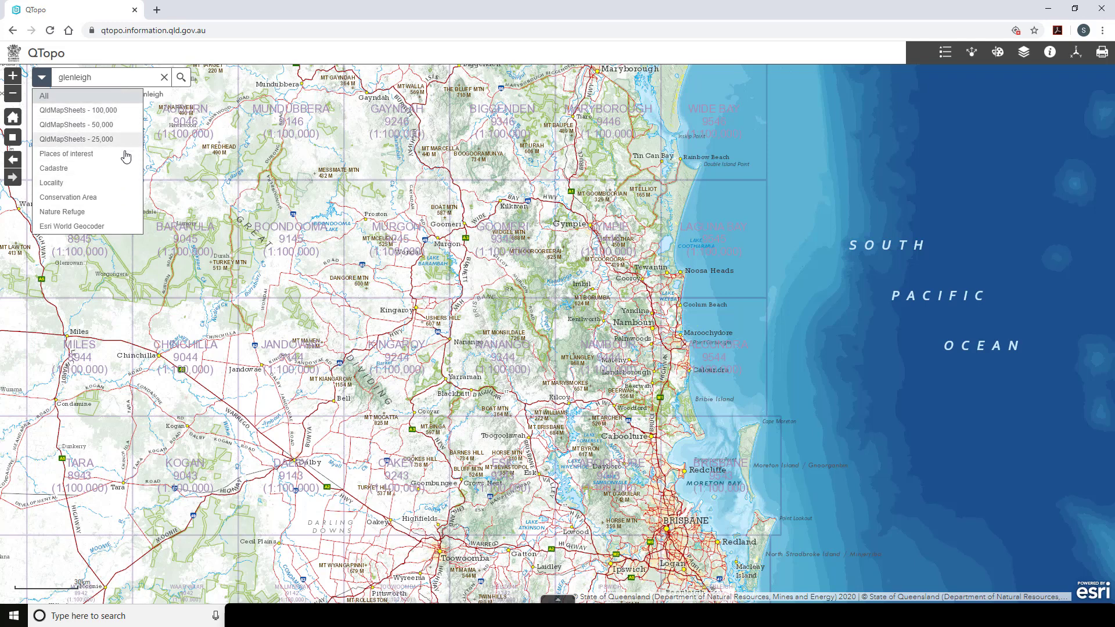
click(114, 78)
drag(92, 77, 63, 80)
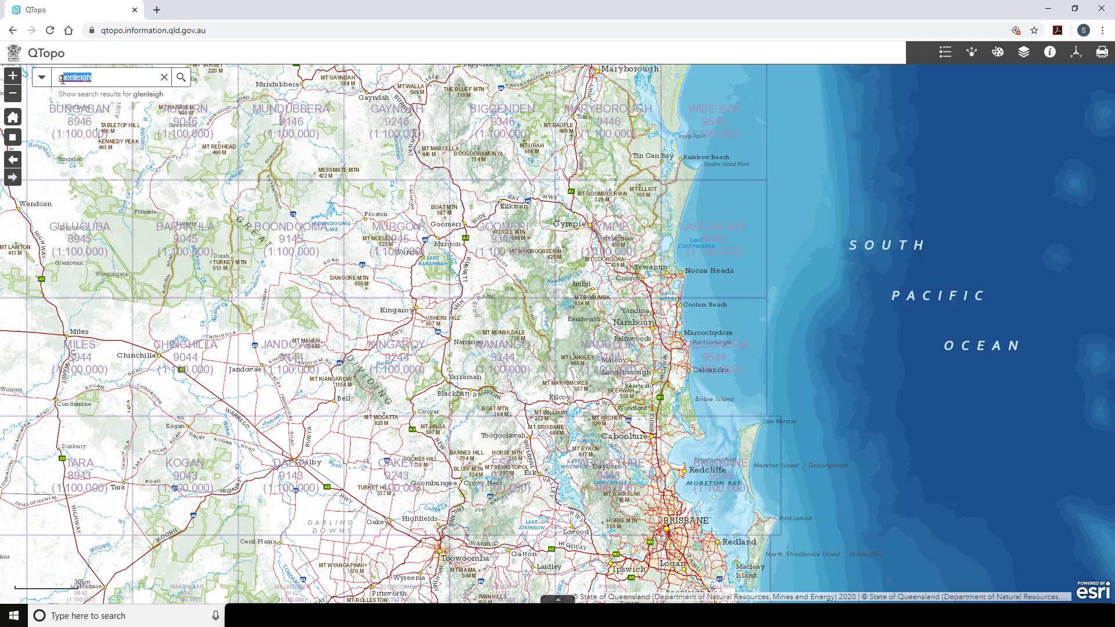
text(liam)
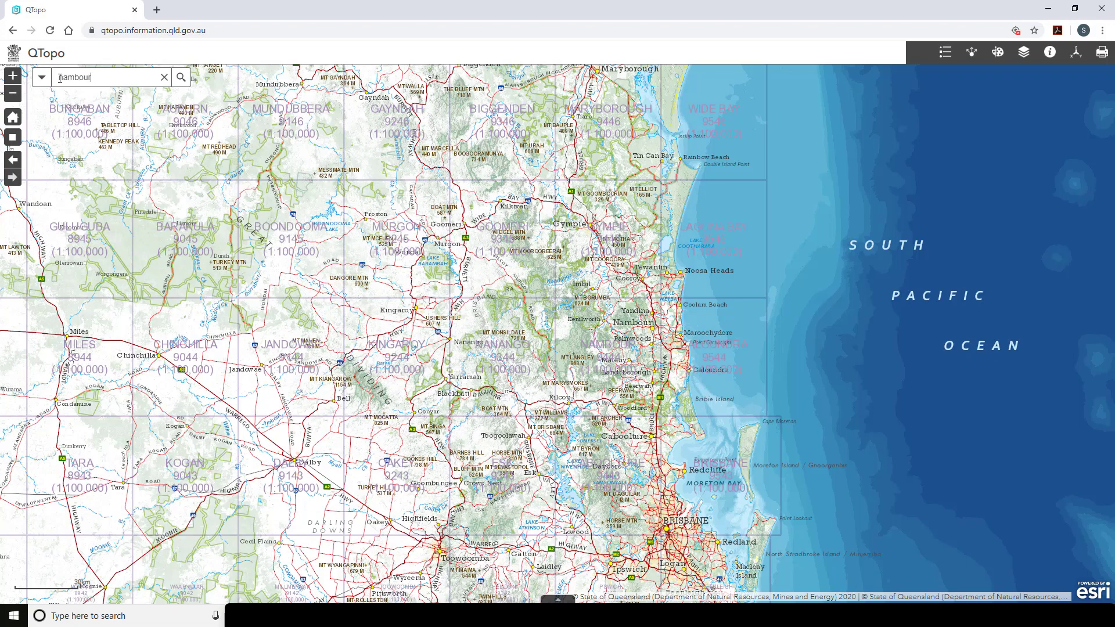
click(181, 77)
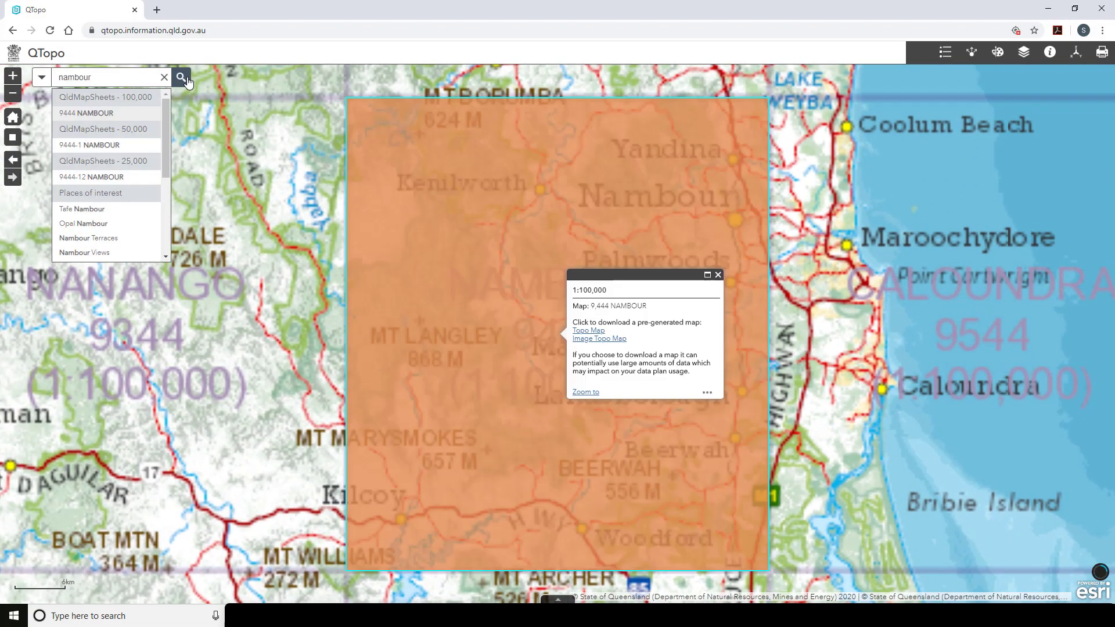
click(187, 80)
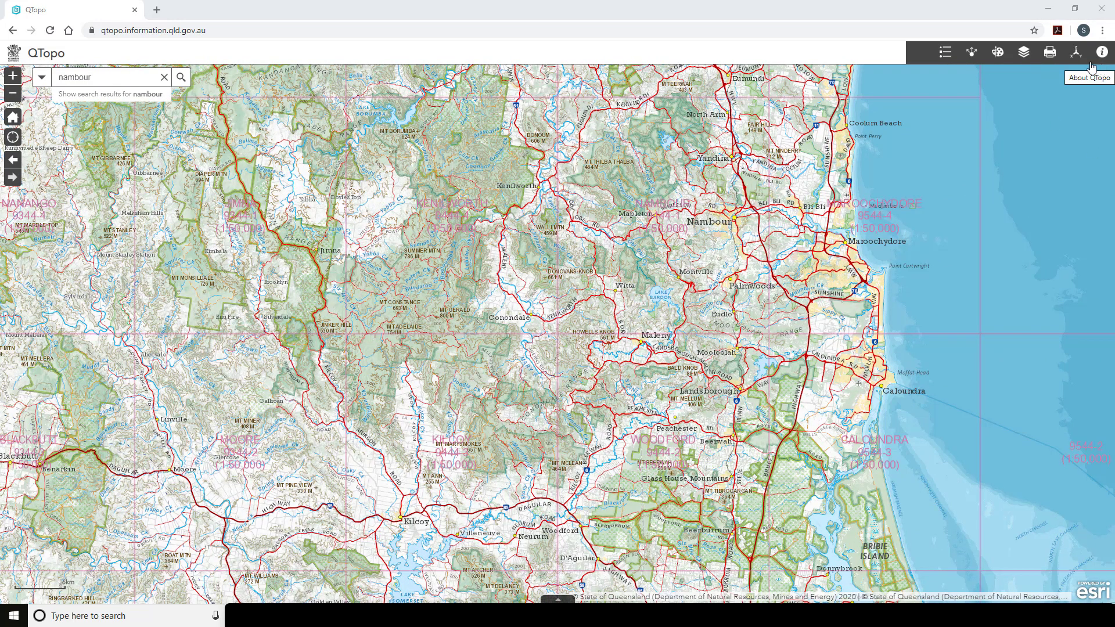
click(946, 52)
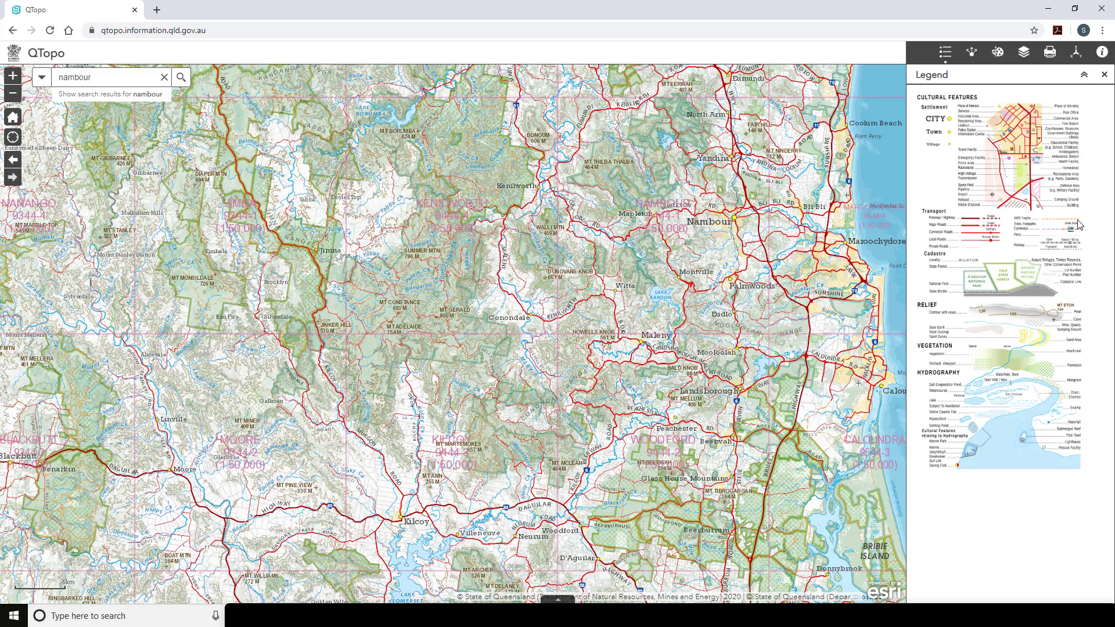
Switch the side panel from the Legend to About QTopo, then to Custom Print
click(1104, 53)
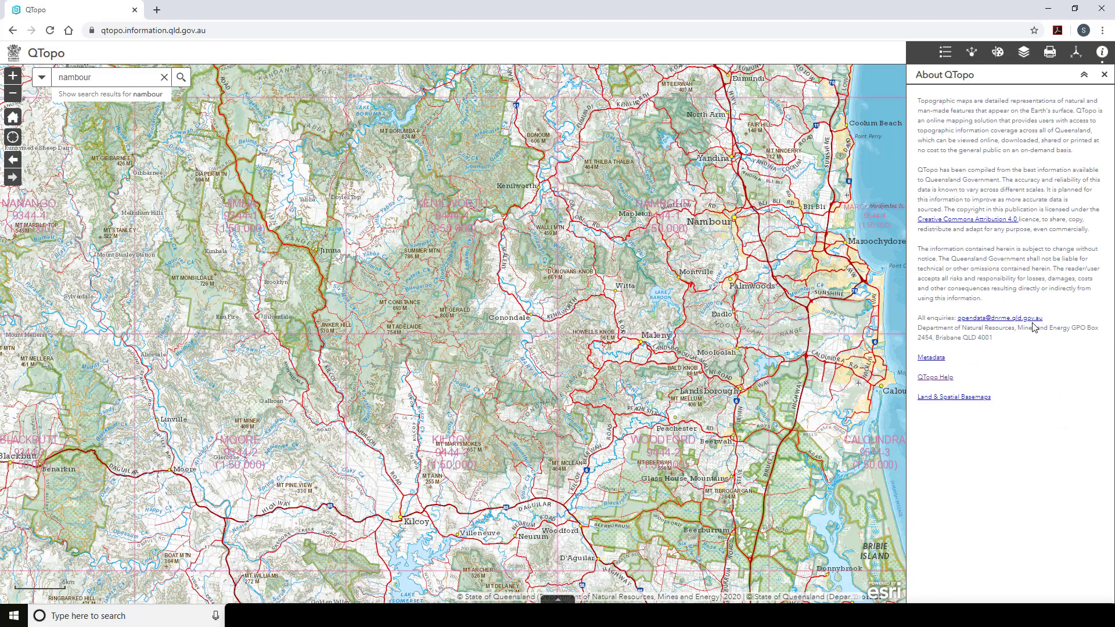
click(1049, 52)
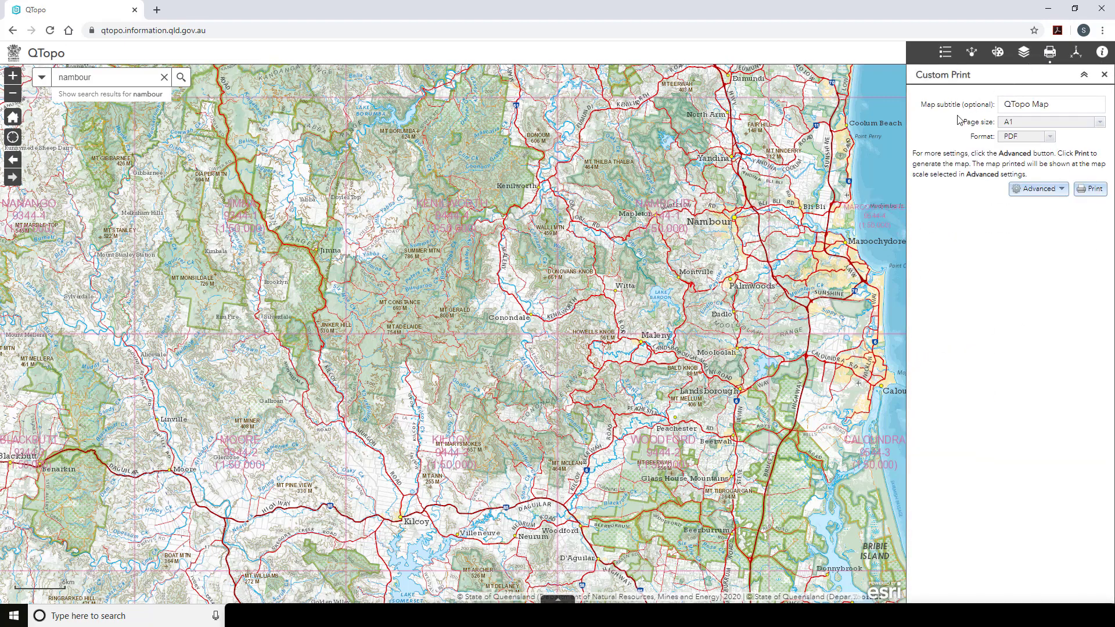
Keep the advanced print scale at 1:10,000 and set the page size to A3
click(1062, 190)
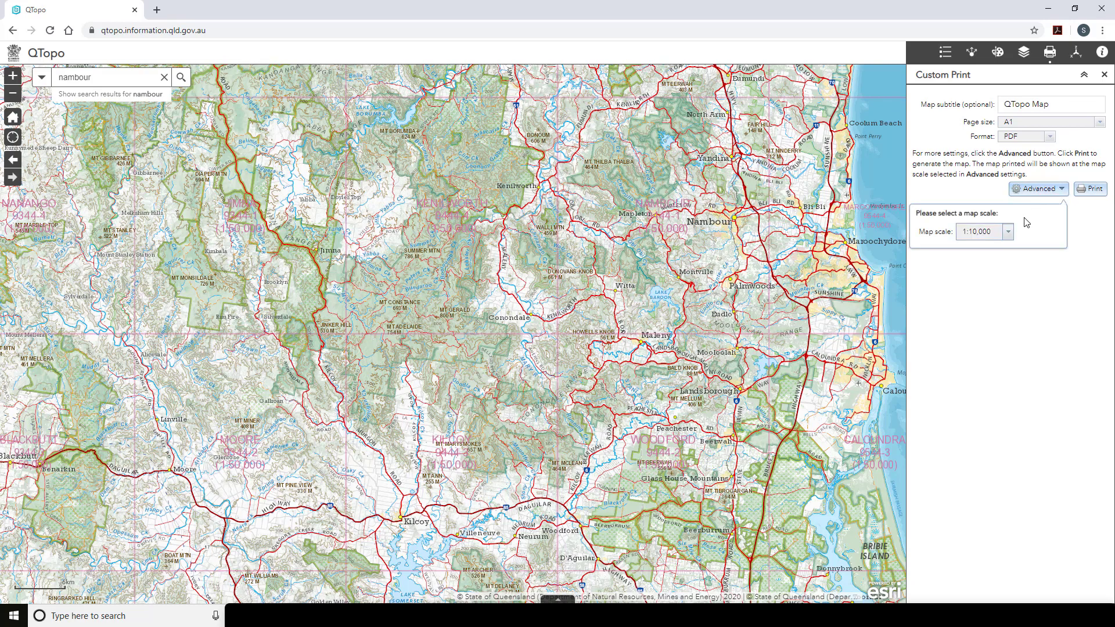
click(1008, 231)
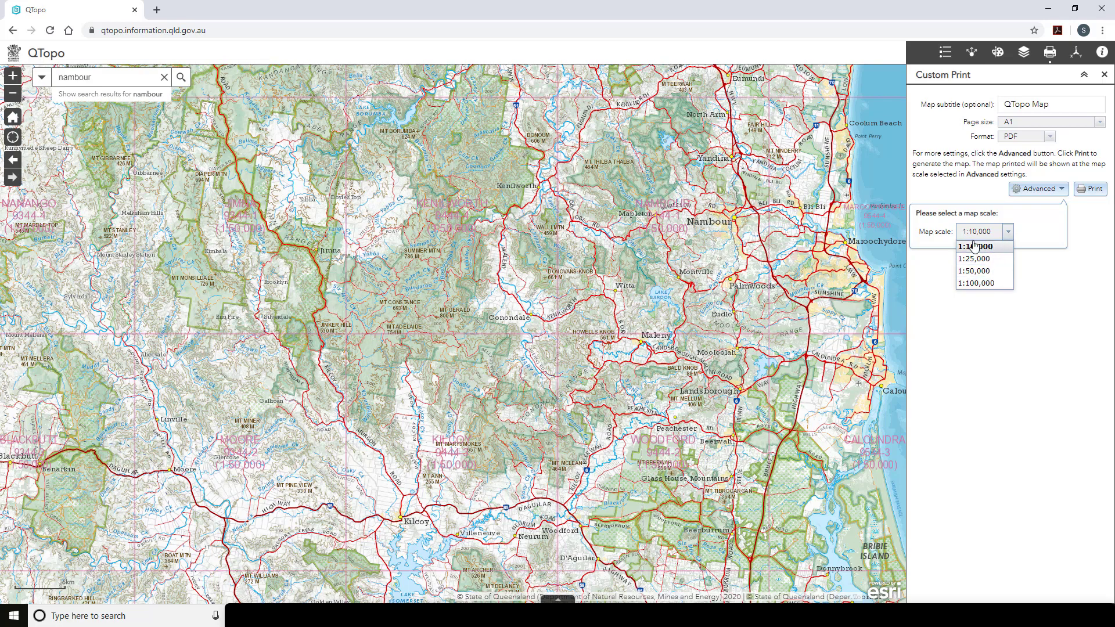
click(1002, 247)
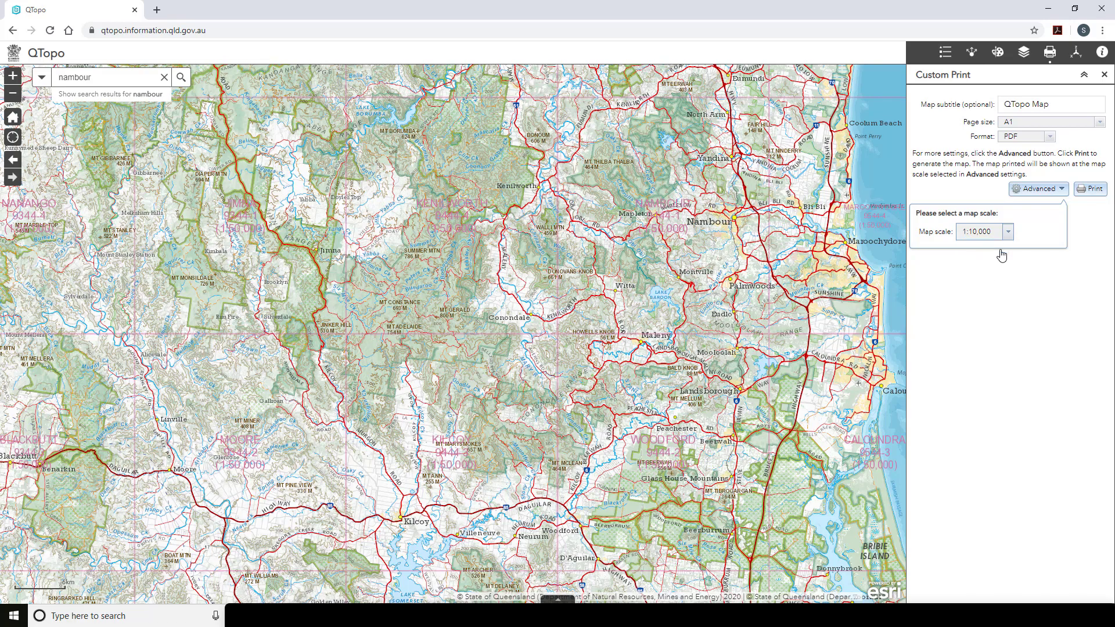
click(996, 190)
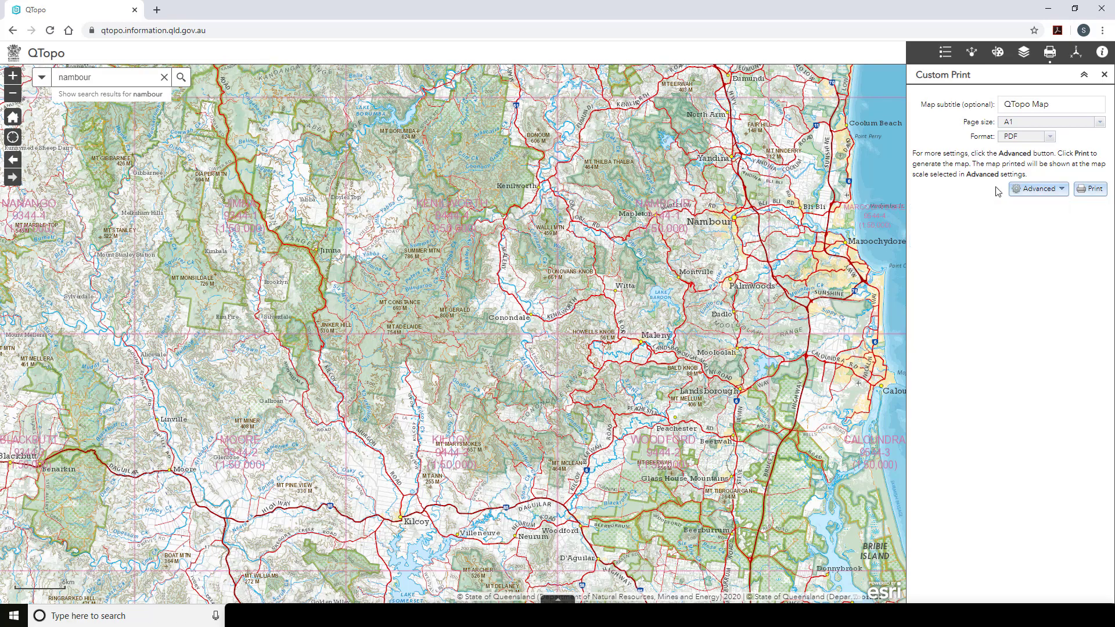
click(1098, 123)
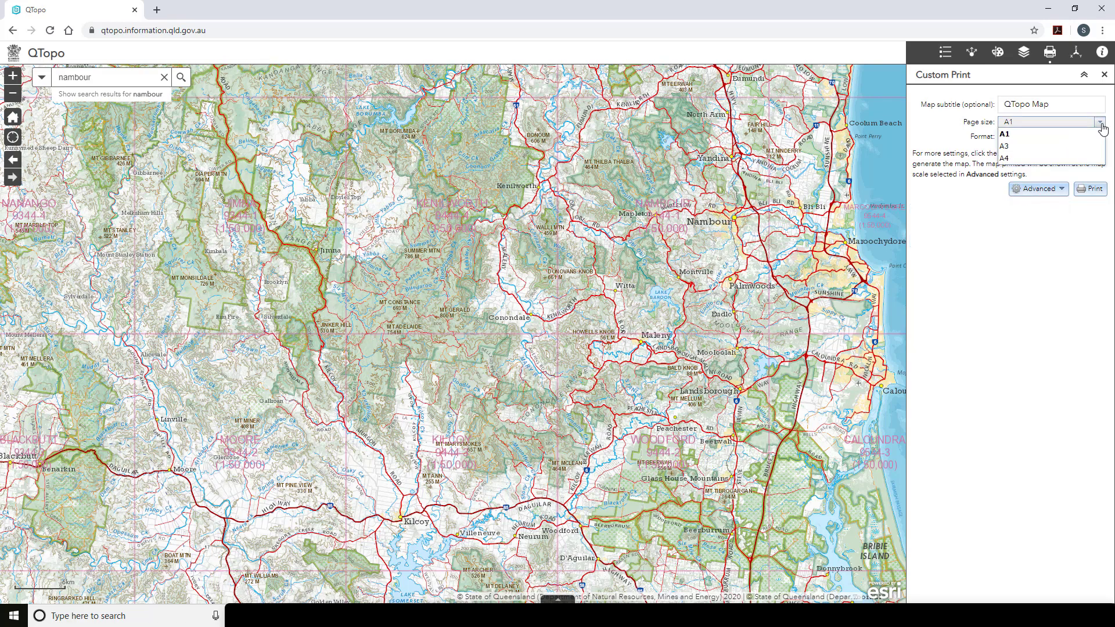
click(1059, 146)
Adjust the map subtitle and generate the 'QTopo Map' PDF print
drag(1050, 104, 988, 107)
click(982, 105)
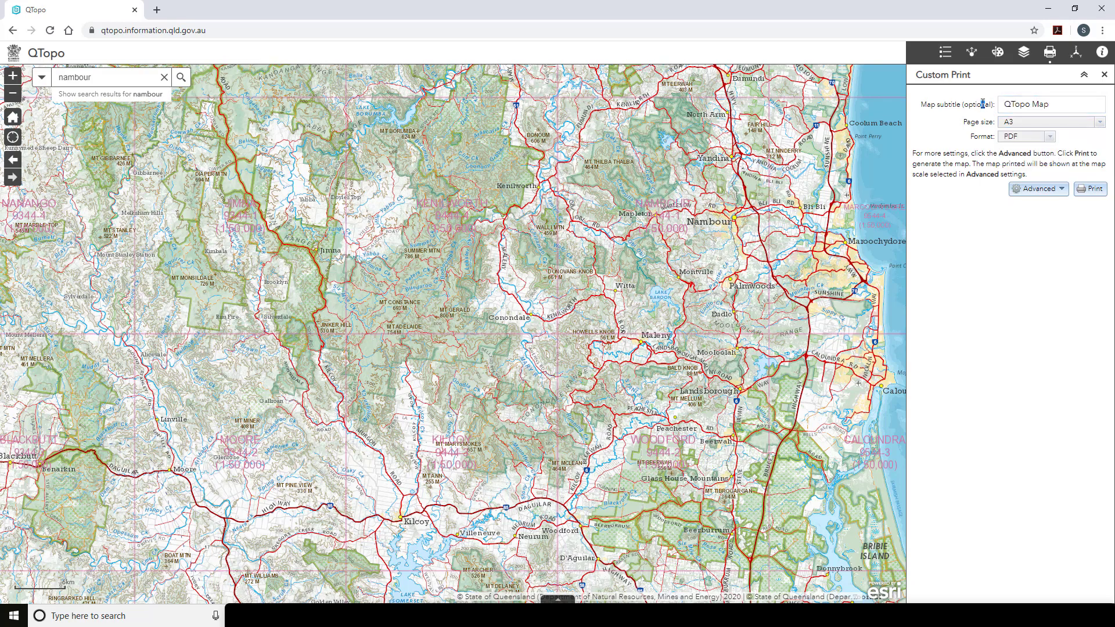
click(1051, 105)
click(1092, 189)
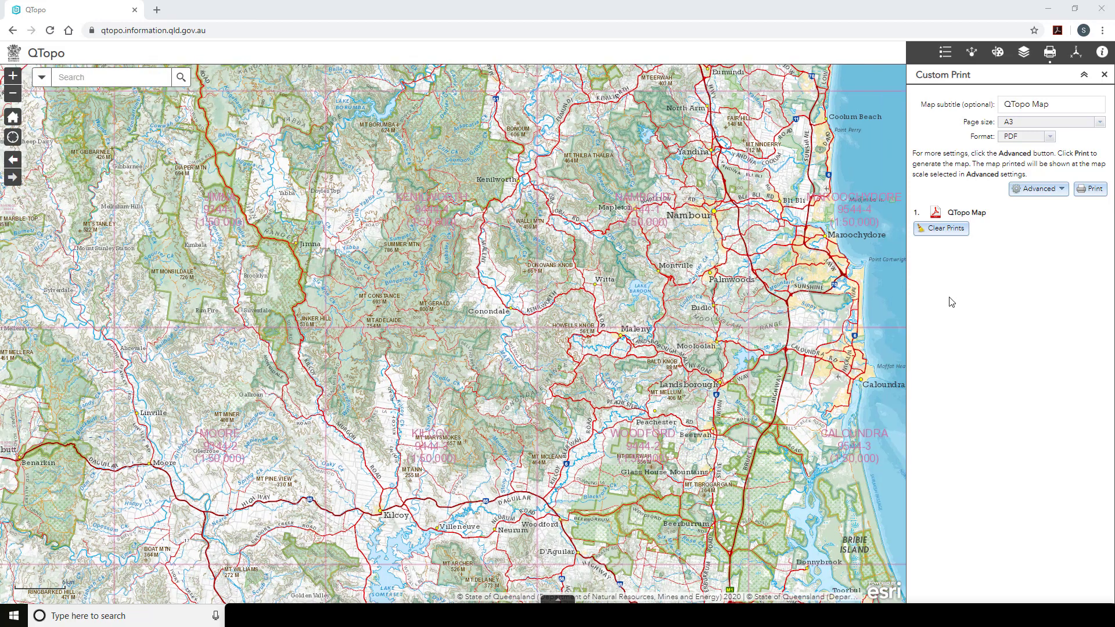
Open the Share panel, check its Link Options, and return to the share link and embed code
click(966, 56)
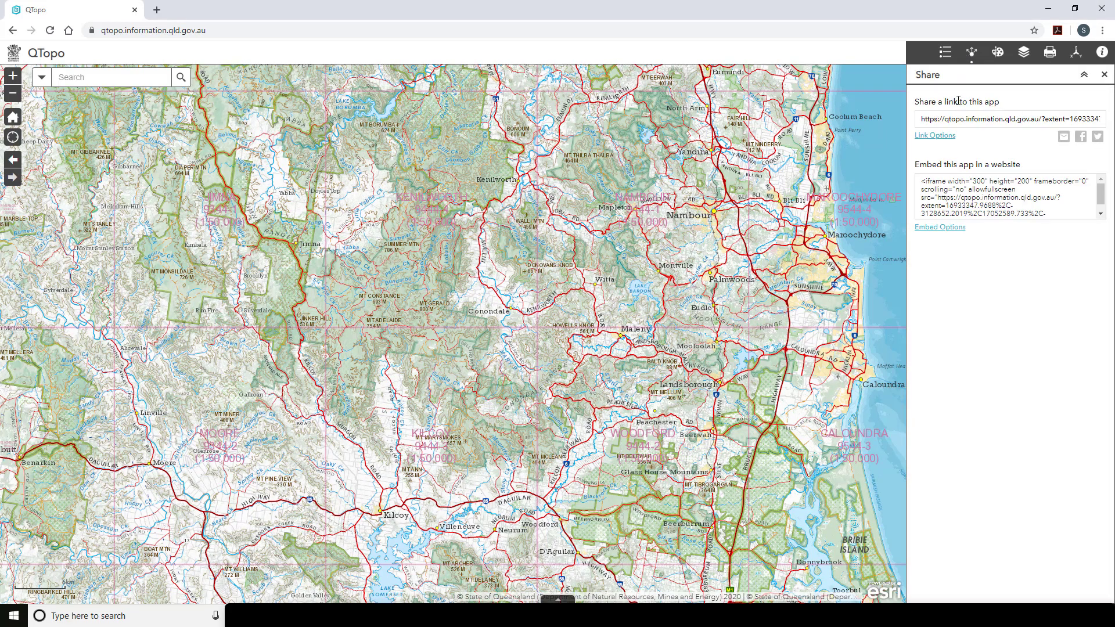
click(938, 139)
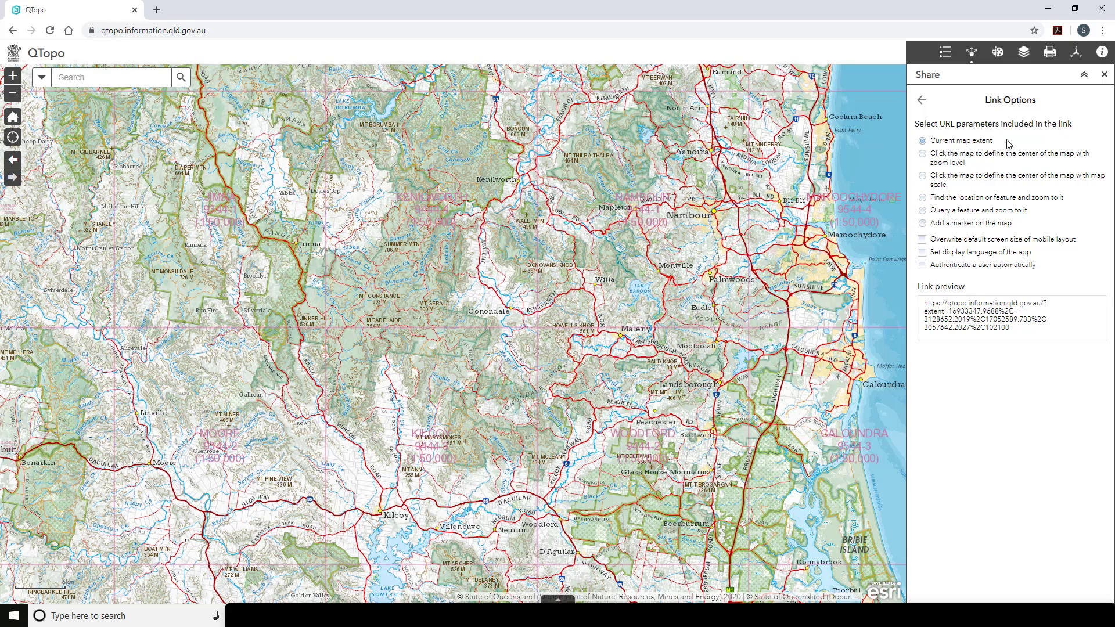
click(923, 102)
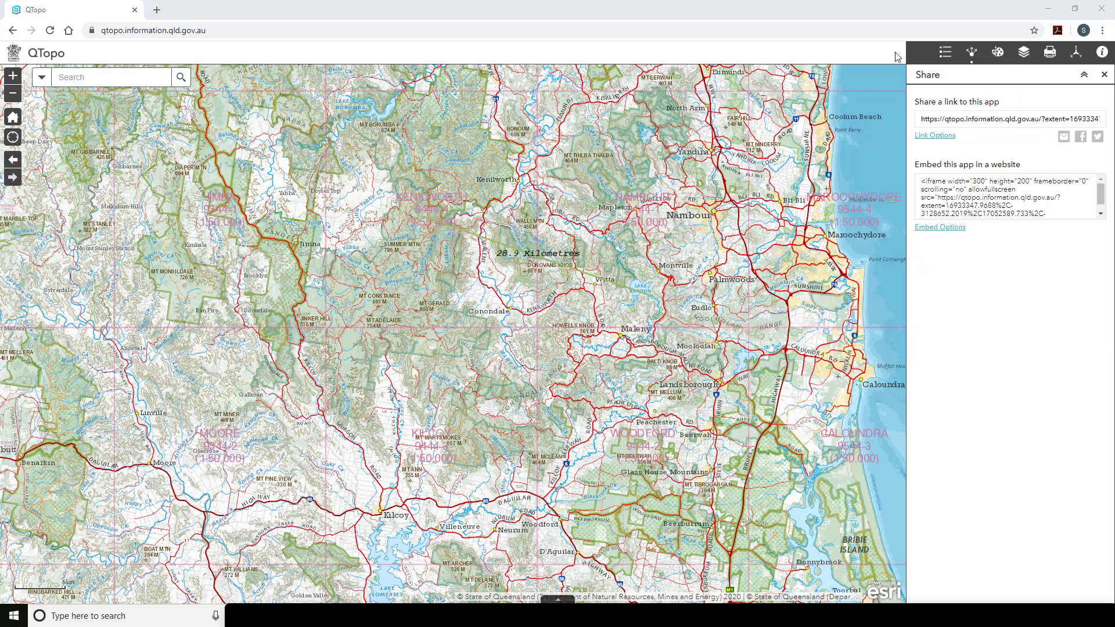
Draw a measured straight line from near Maleny toward Moore, labelled 57.1 km, then close the Draw panel
click(998, 54)
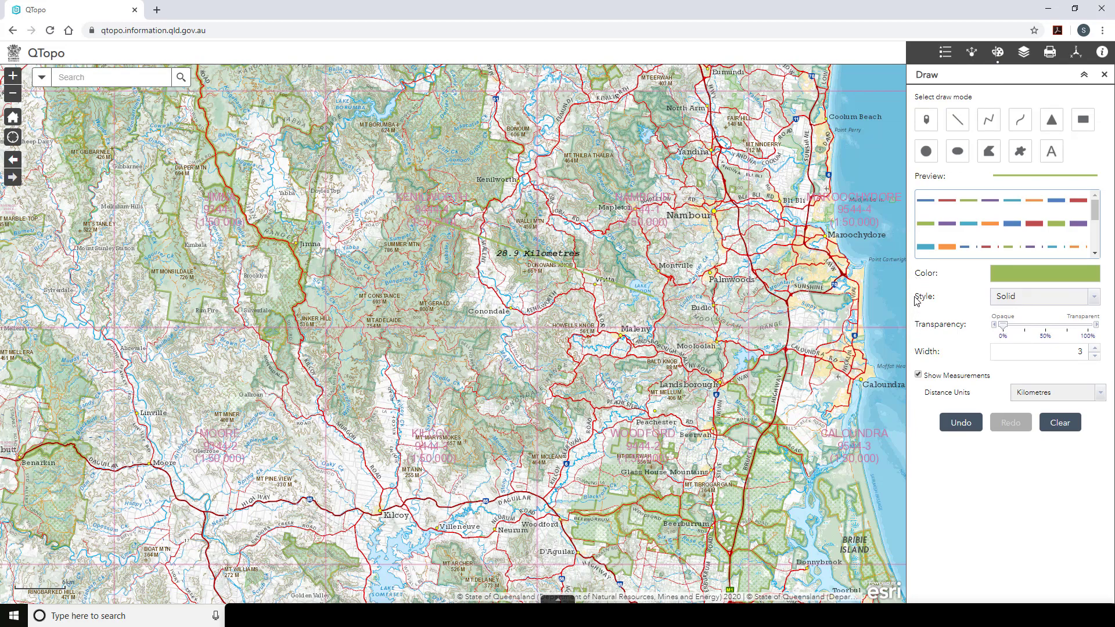
click(918, 376)
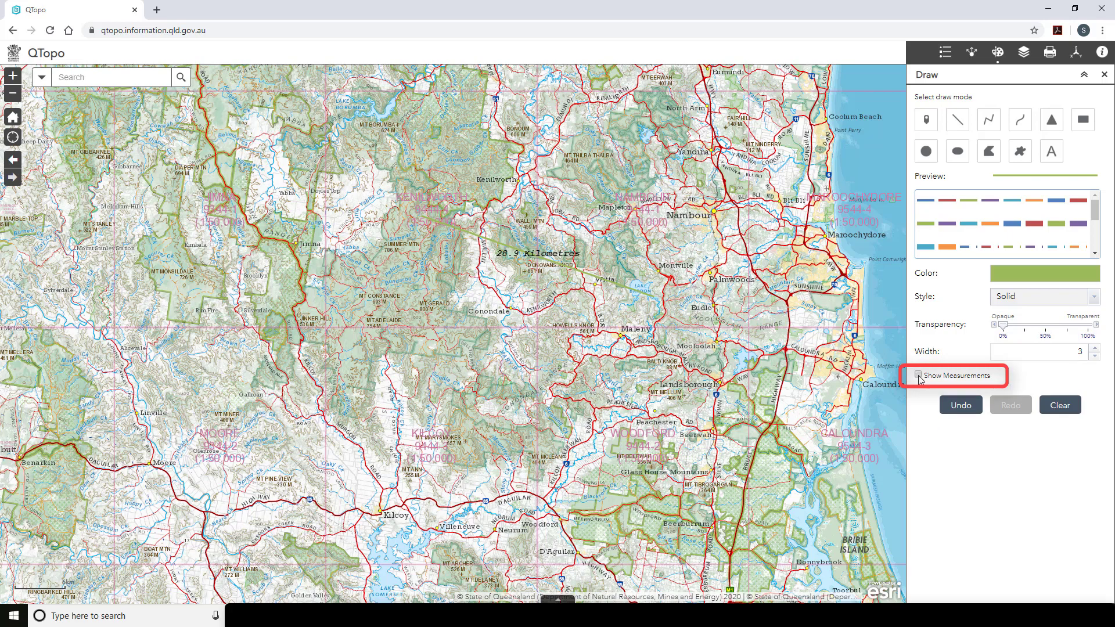
click(918, 376)
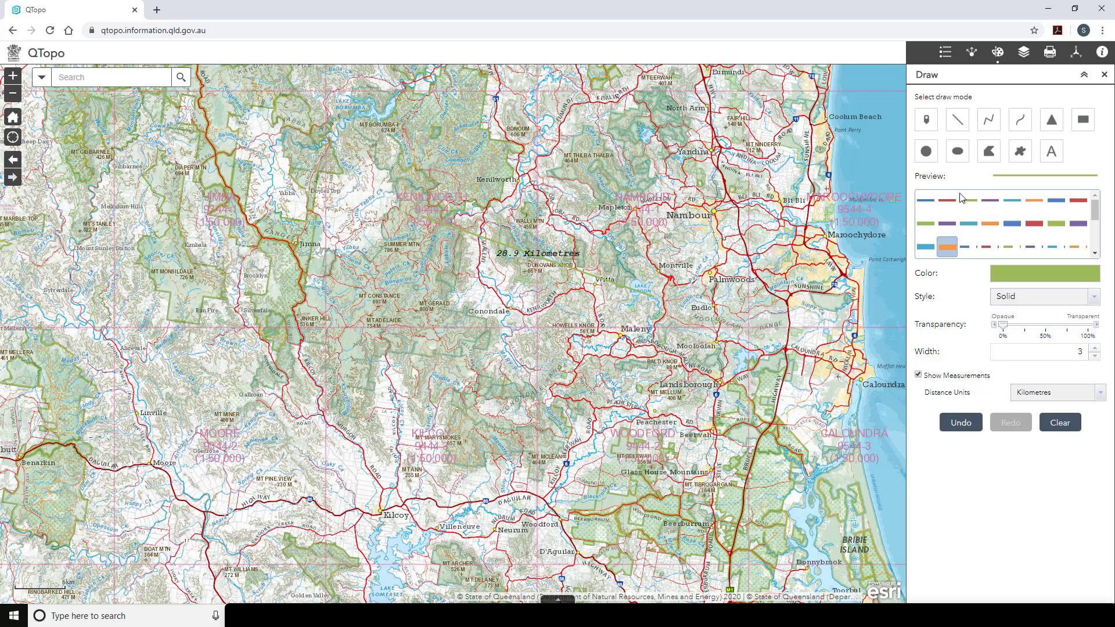
click(958, 119)
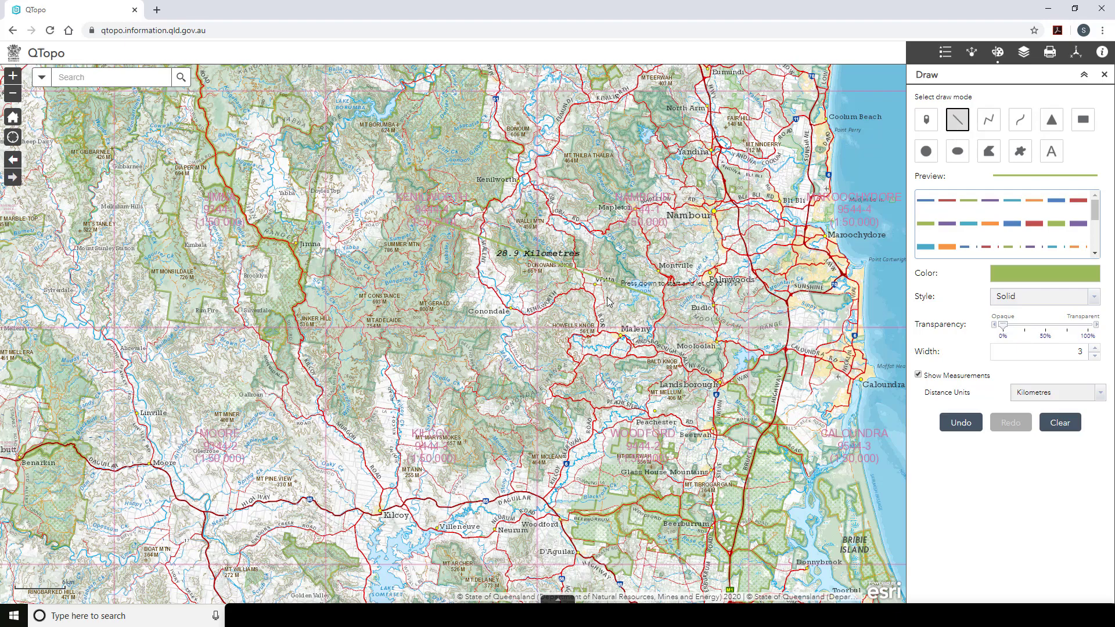
mouse_move(614, 301)
mouse_down()
mouse_move(424, 361)
mouse_move(161, 481)
mouse_up()
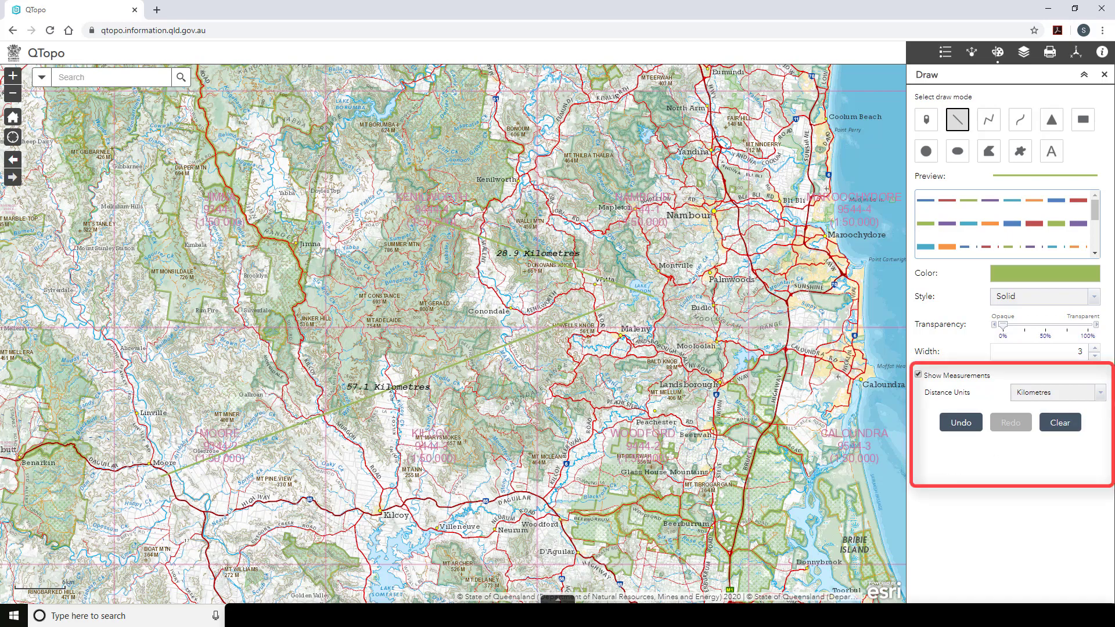
click(1101, 393)
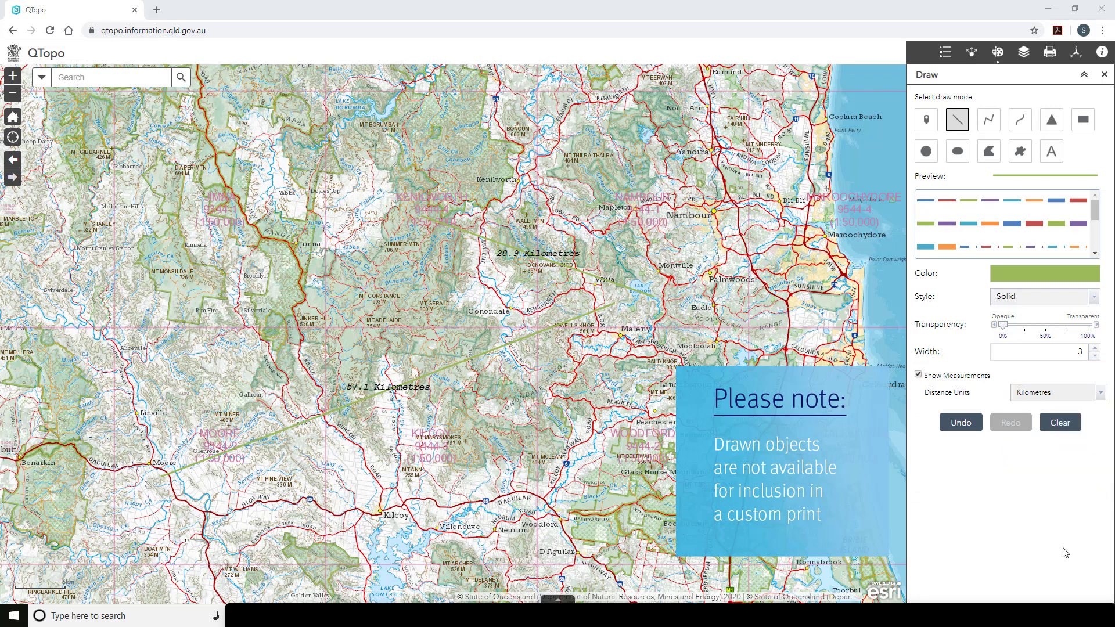
click(1103, 74)
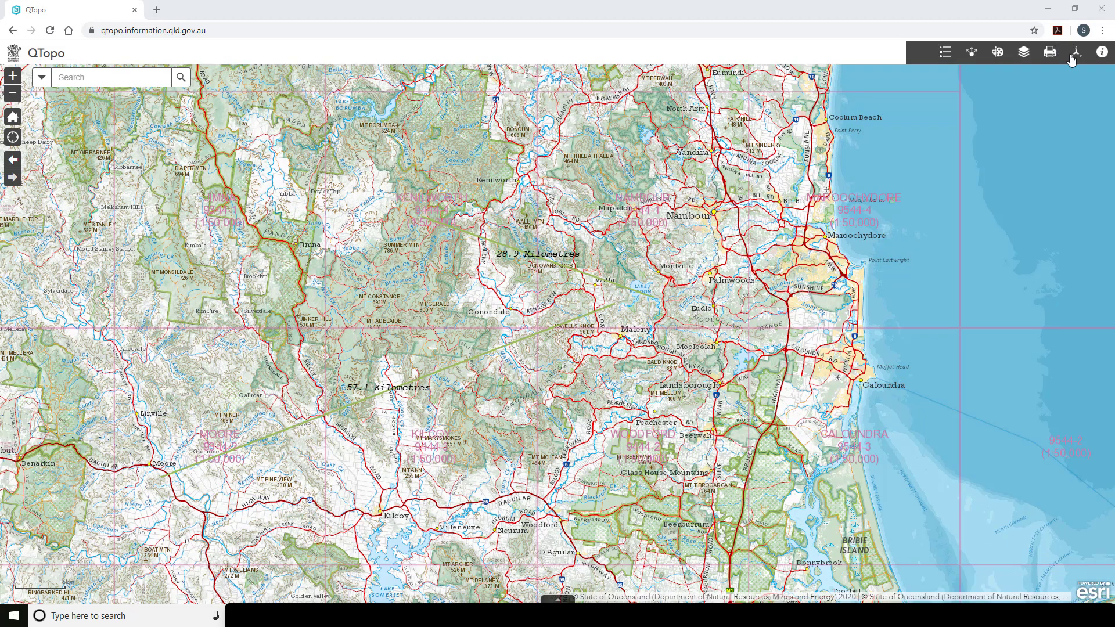
Show Latitude Longitude coordinates (-26.987 153.393) for a point near Nambour on sheet 9444-1
click(1072, 59)
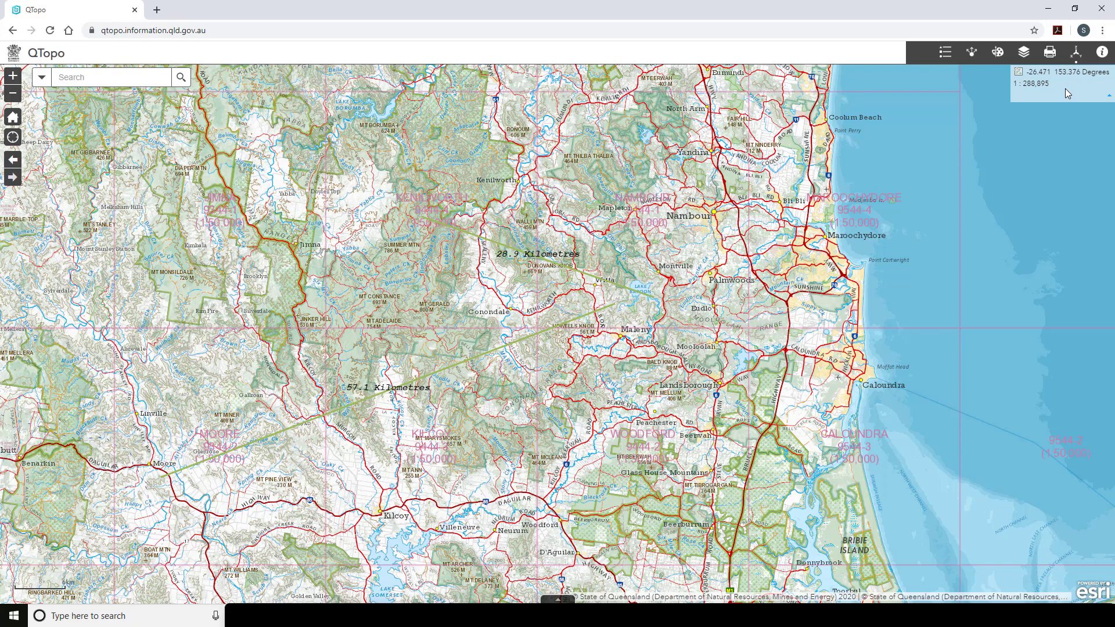
click(1108, 99)
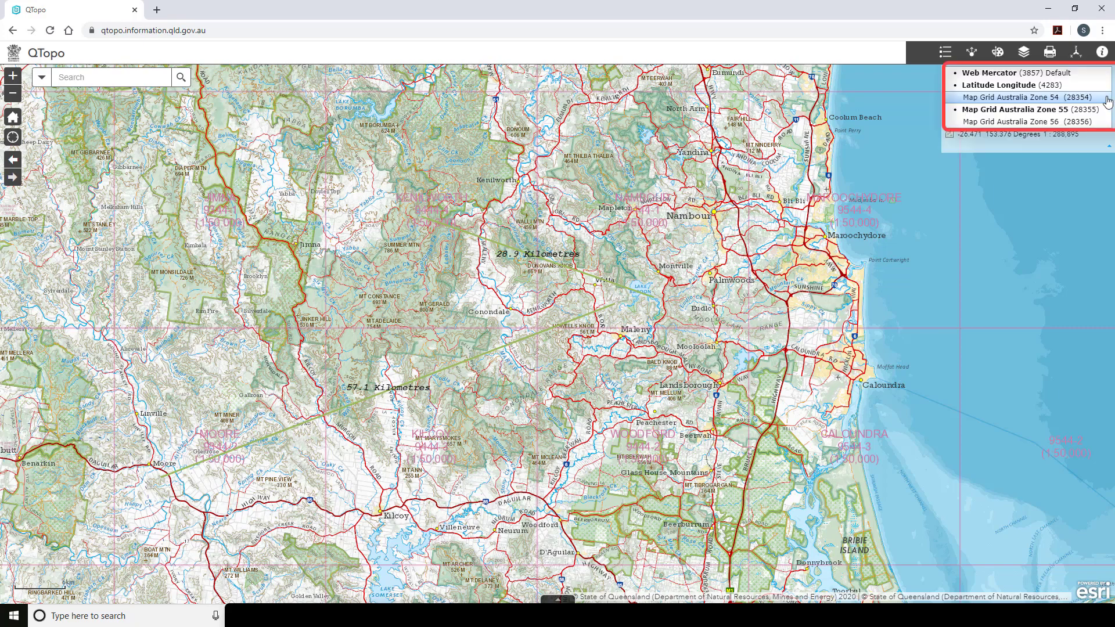
click(1031, 87)
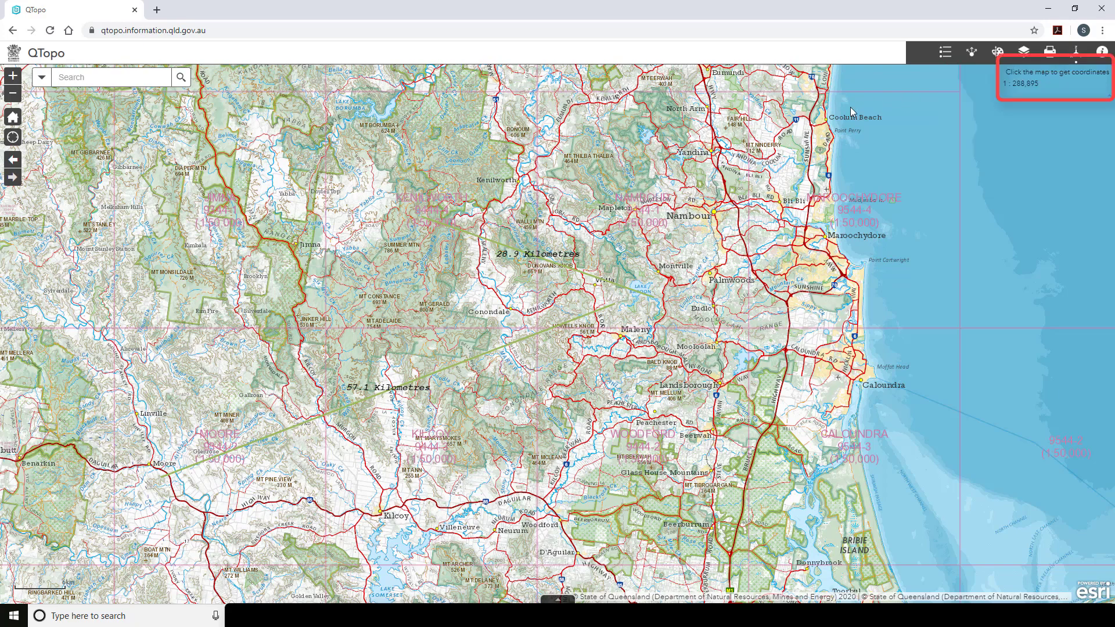
click(821, 120)
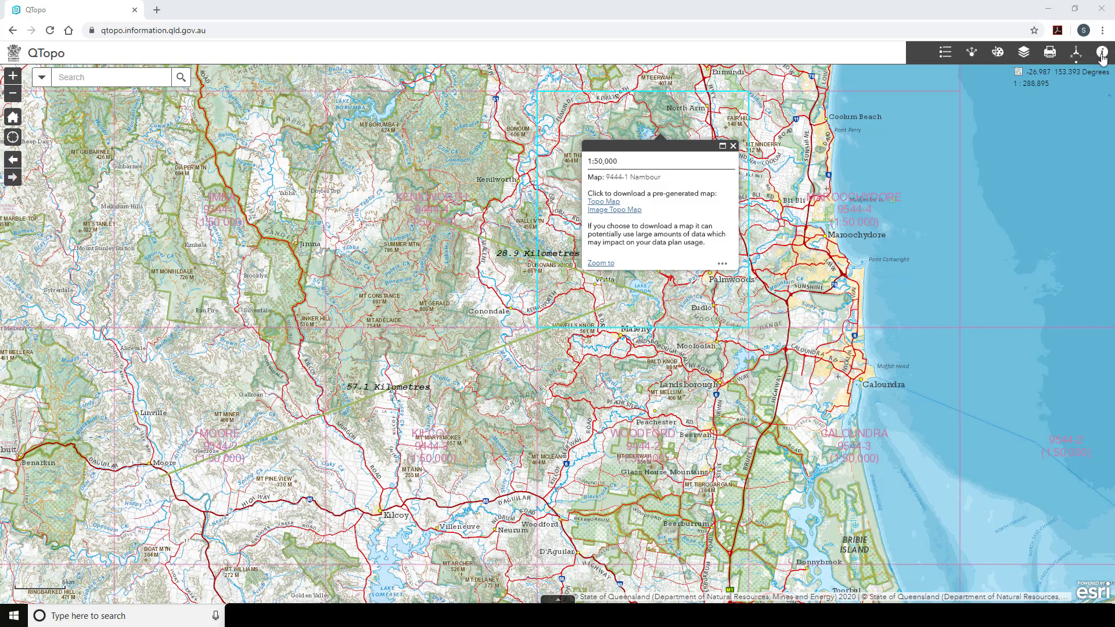
Open the QTopo Help user guide from the About panel and scroll to its Search tool section
click(1101, 52)
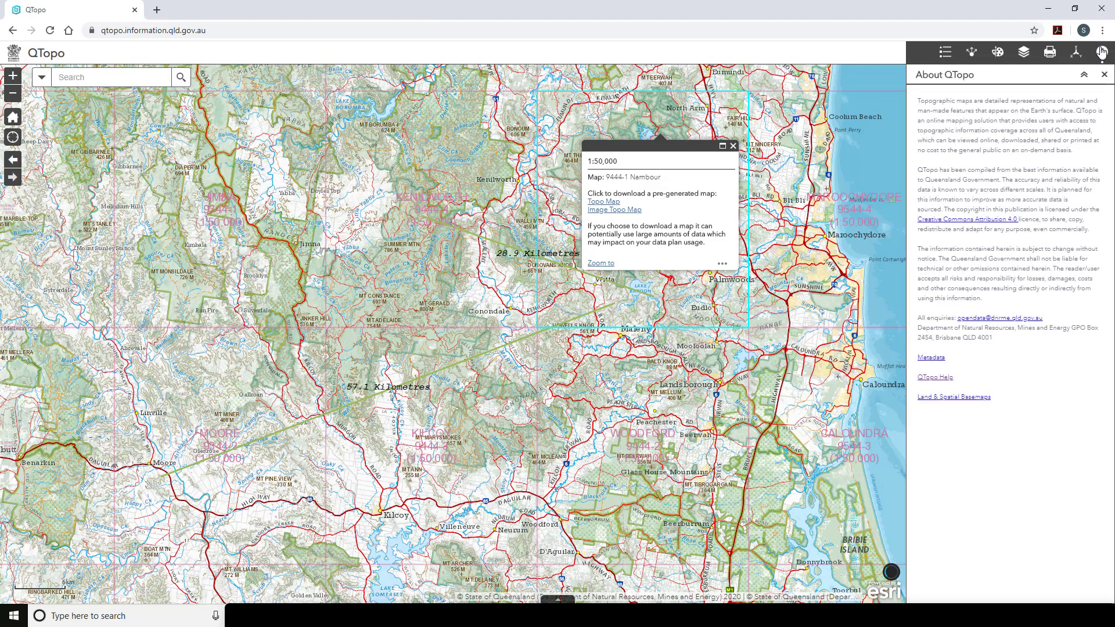
click(942, 378)
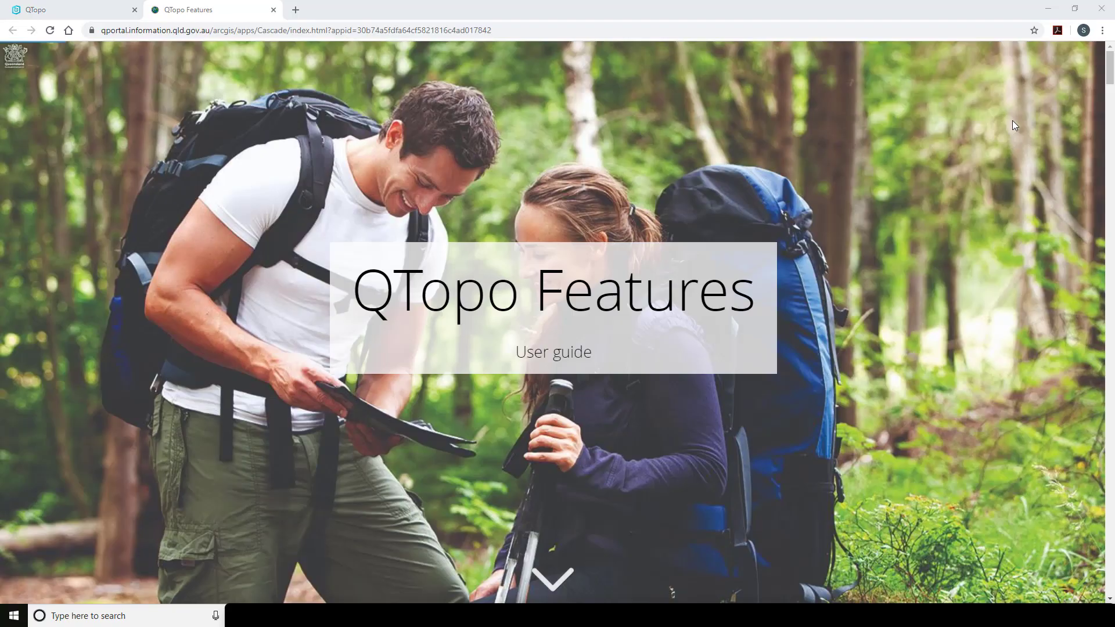
scroll(743, 300, down, 10)
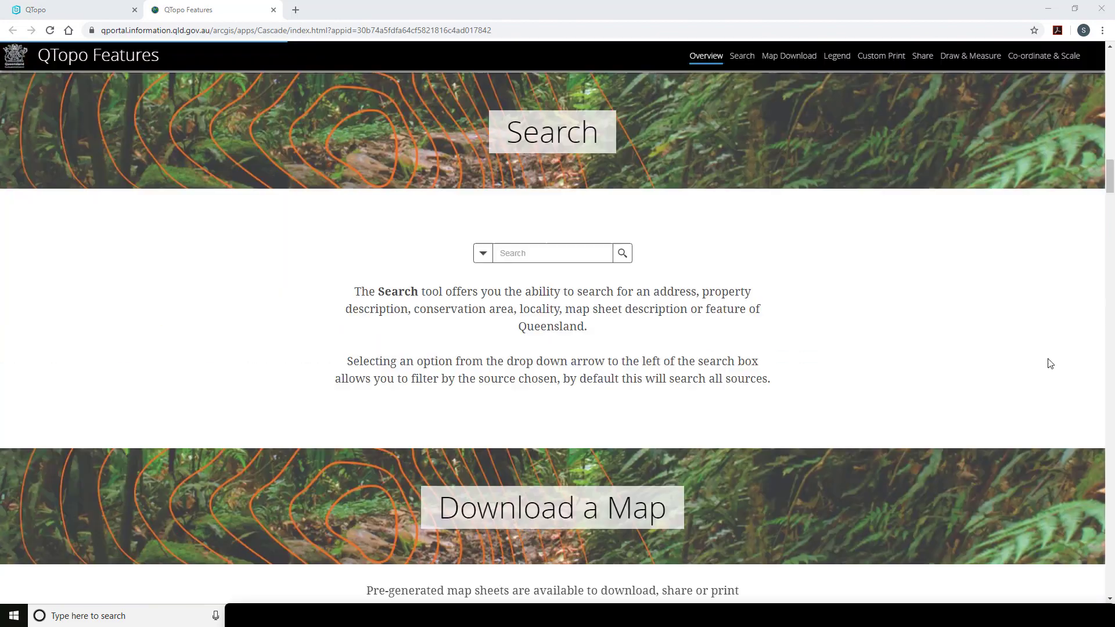